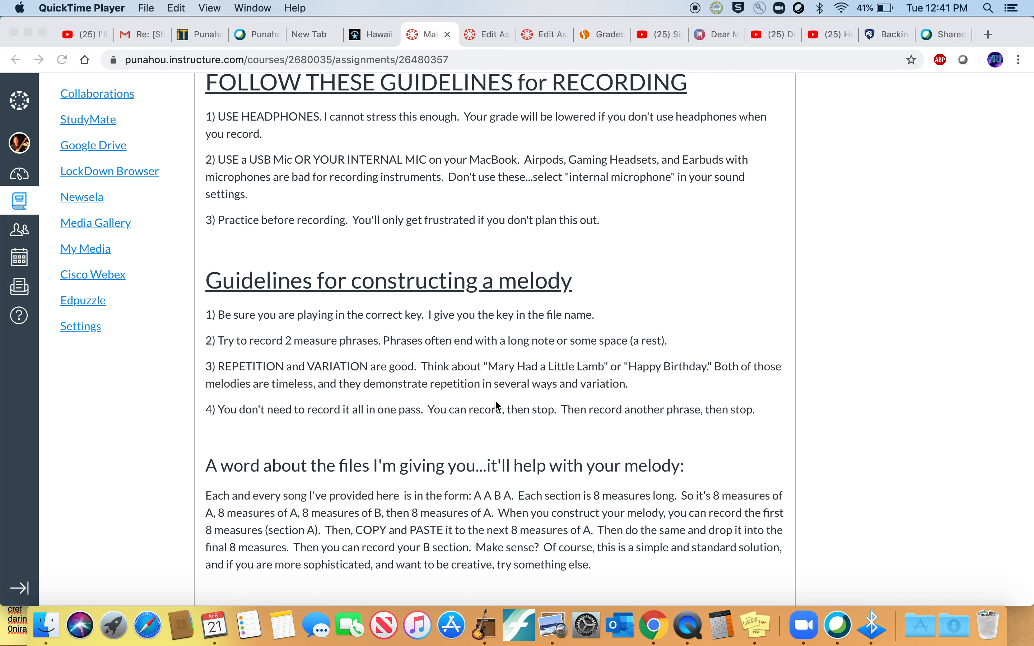
Review the assignment page's melody guidelines and its GarageBand zip and MP3 preview downloads
scroll(497, 406, down, 10)
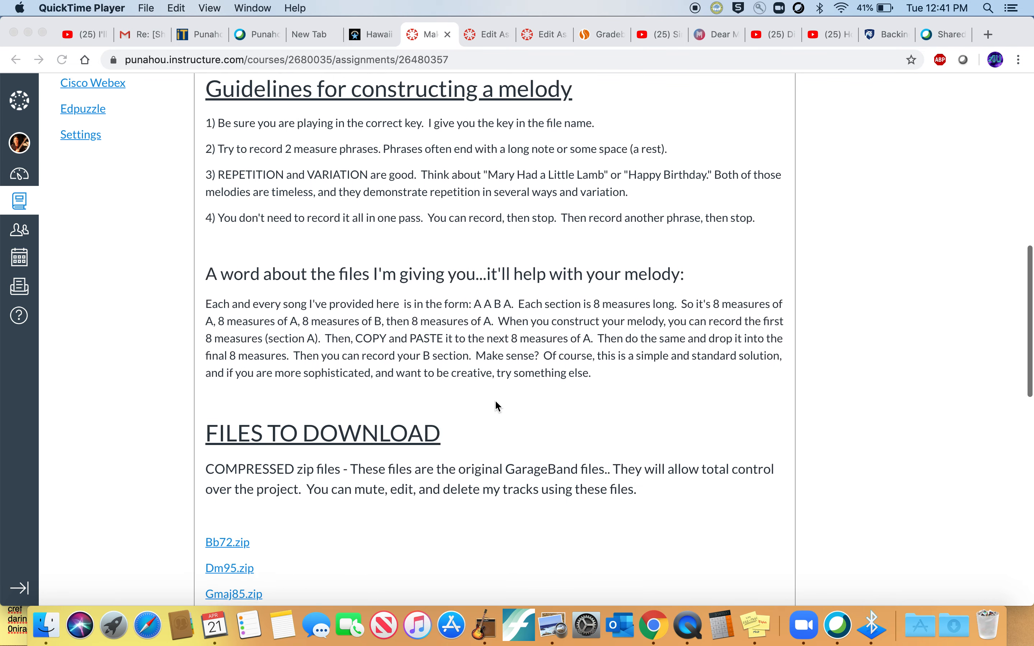
scroll(496, 406, down, 3)
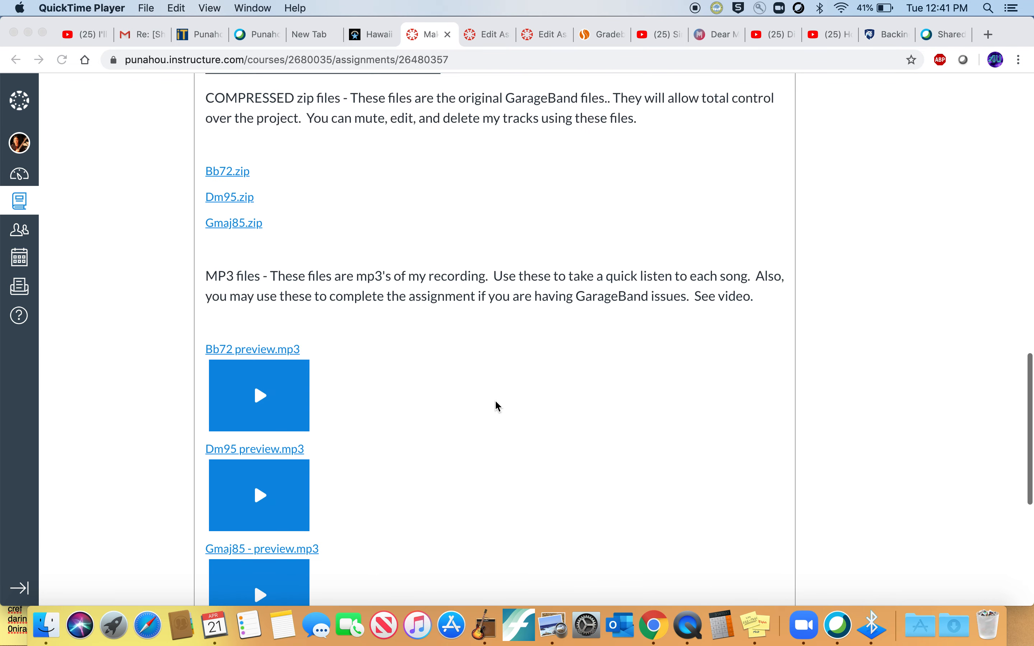
scroll(496, 405, up, 2)
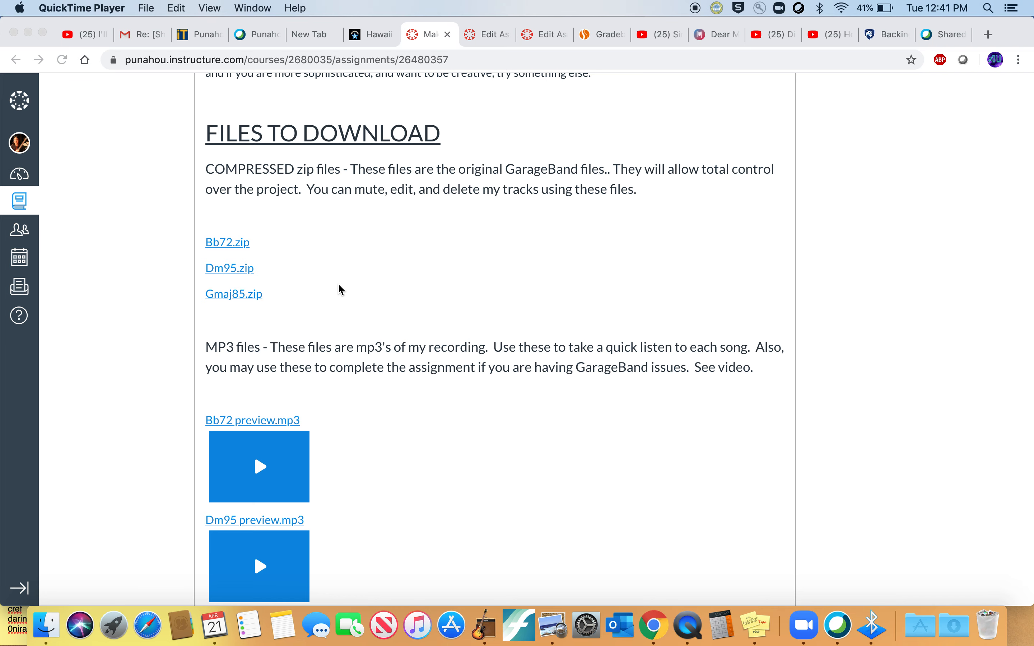
scroll(279, 241, down, 3)
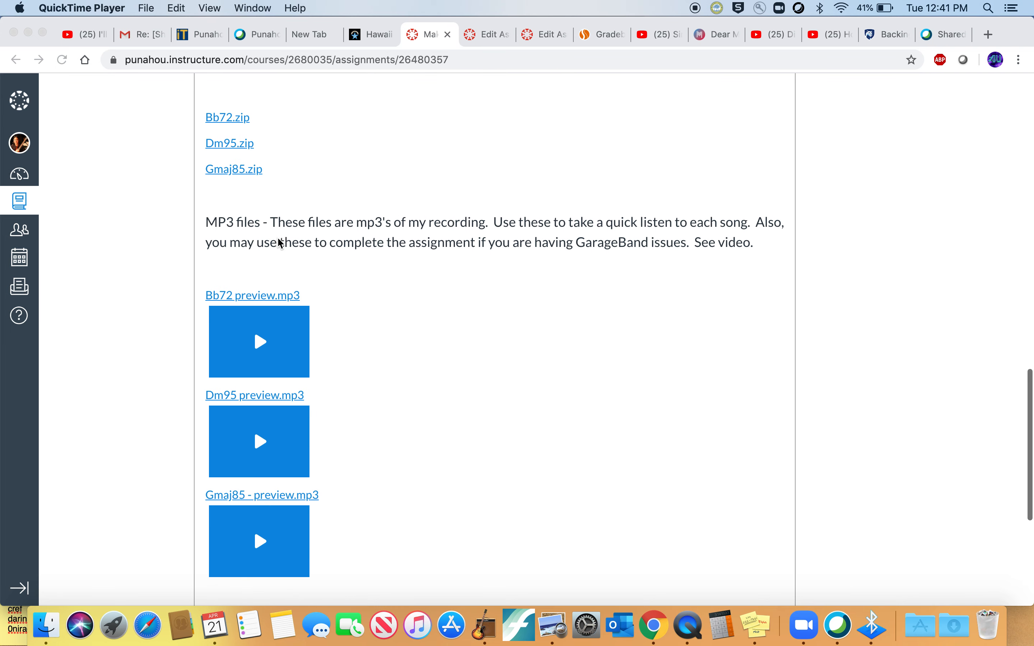
scroll(279, 241, down, 1)
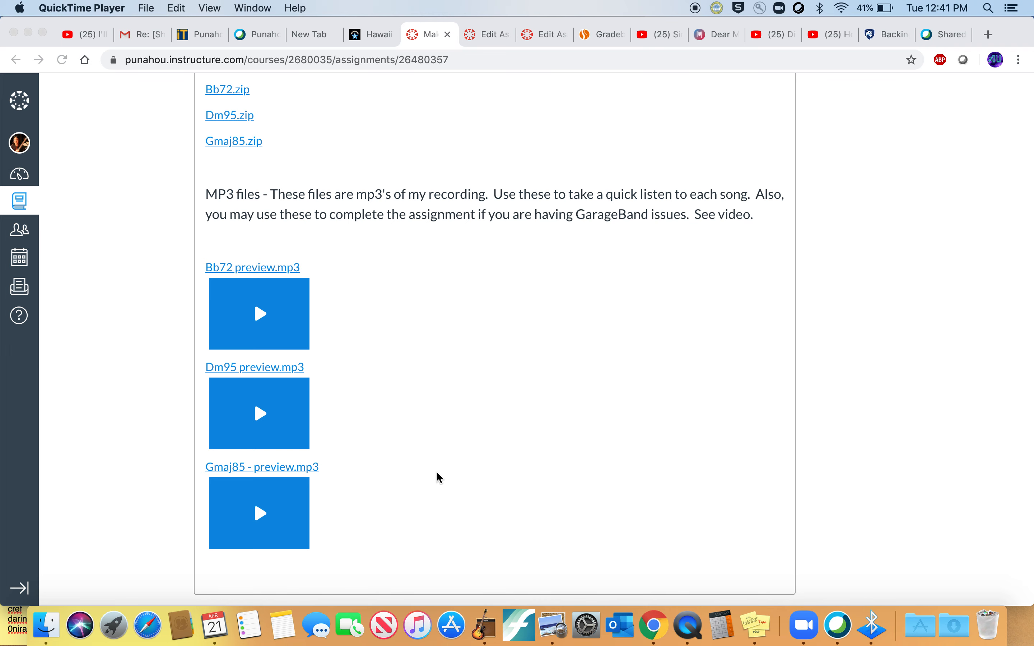
scroll(440, 478, up, 1)
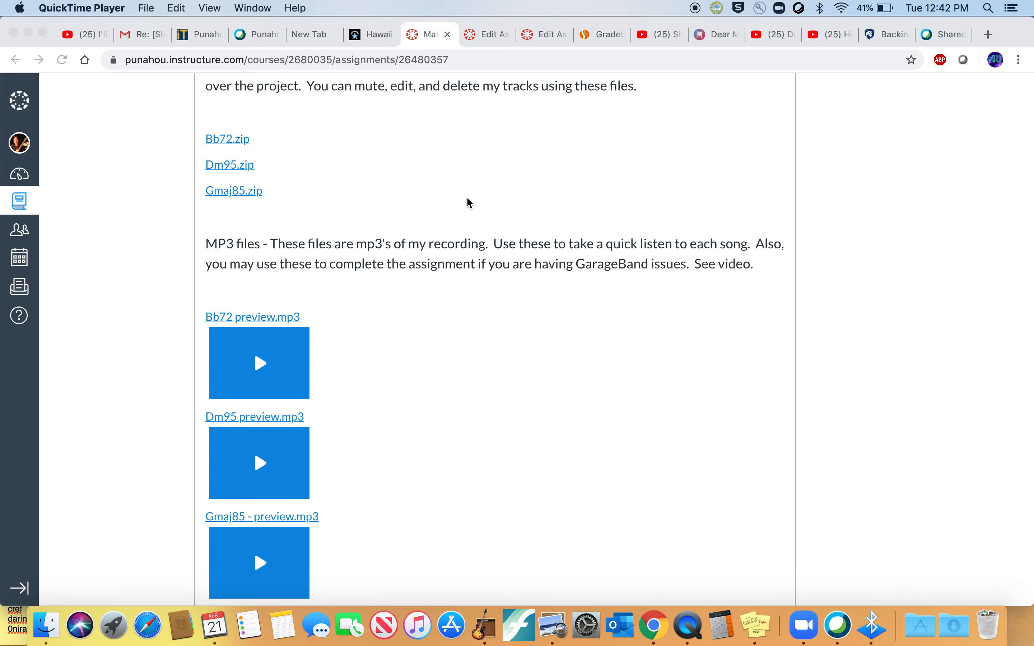
Switch to Finder, compare the Compressed Files and Original Files folder contents, and return to the assignment page
key(ctrl+Right)
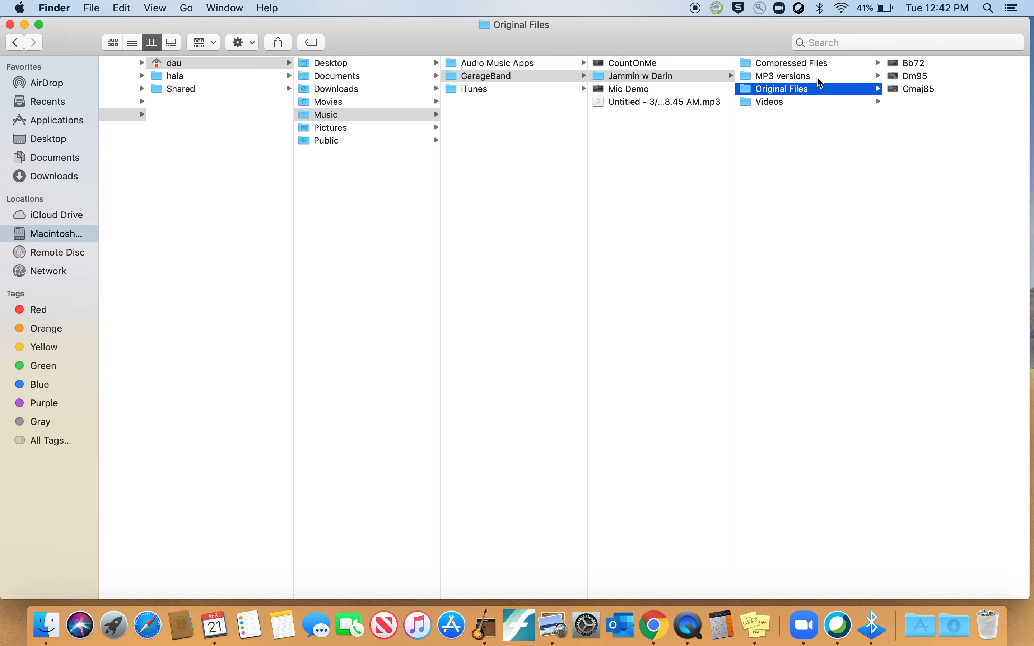
click(816, 64)
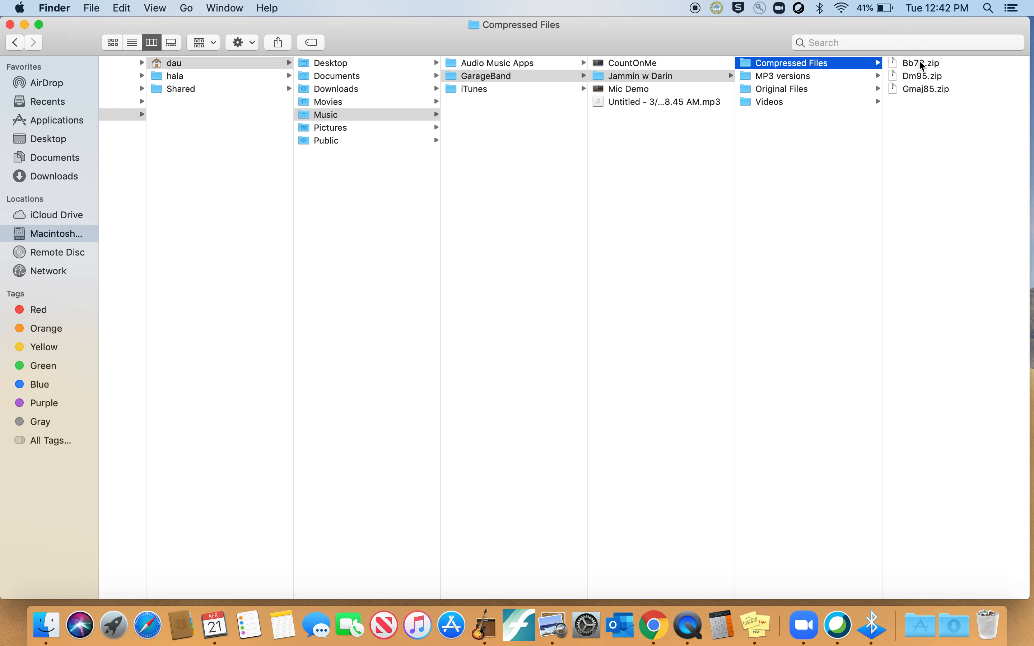
click(824, 88)
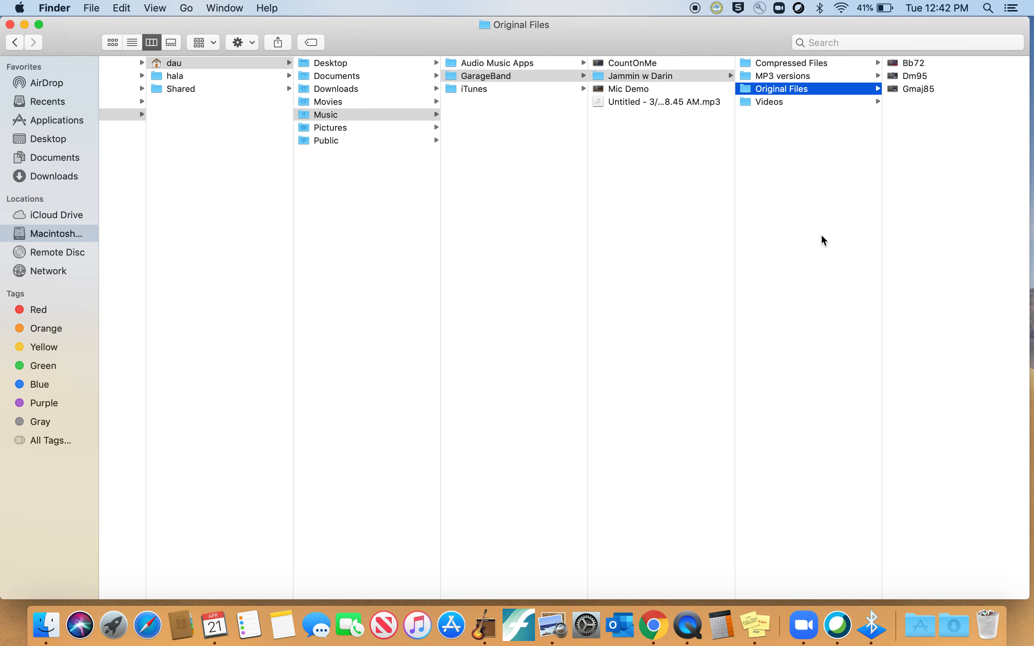
key(ctrl+Left)
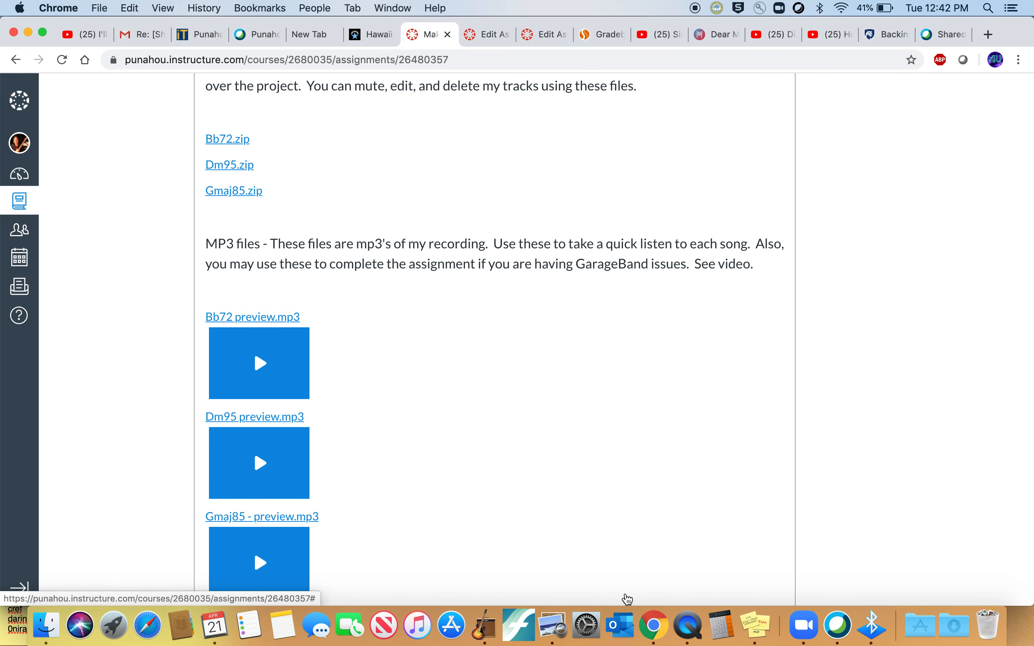
Open the recent project Bb72 in GarageBand and return the playhead to the start of the song
click(485, 625)
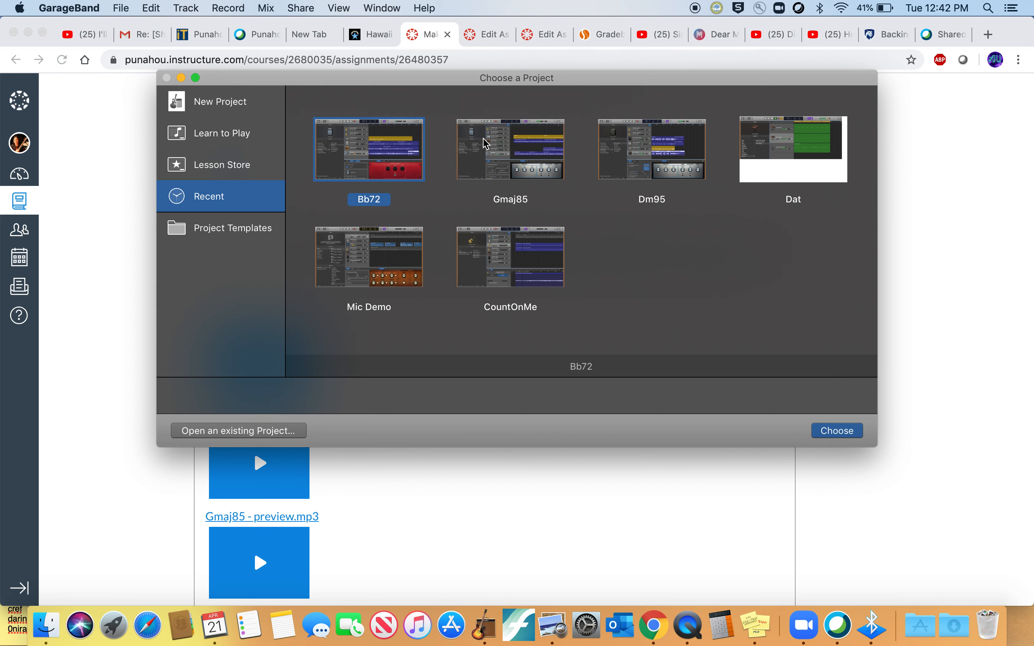
double_click(417, 146)
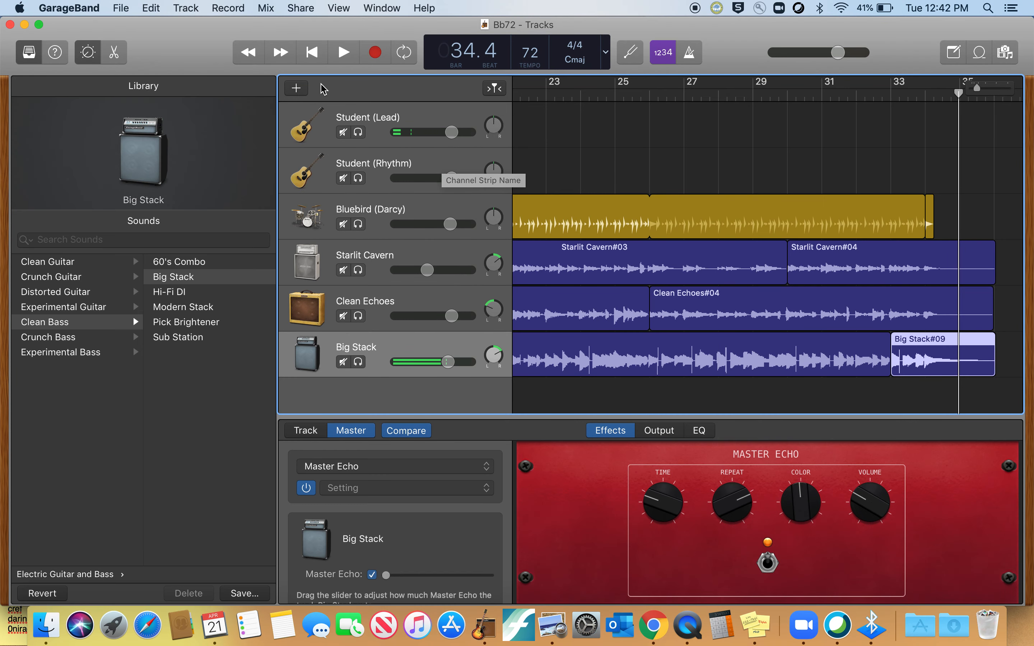
click(312, 57)
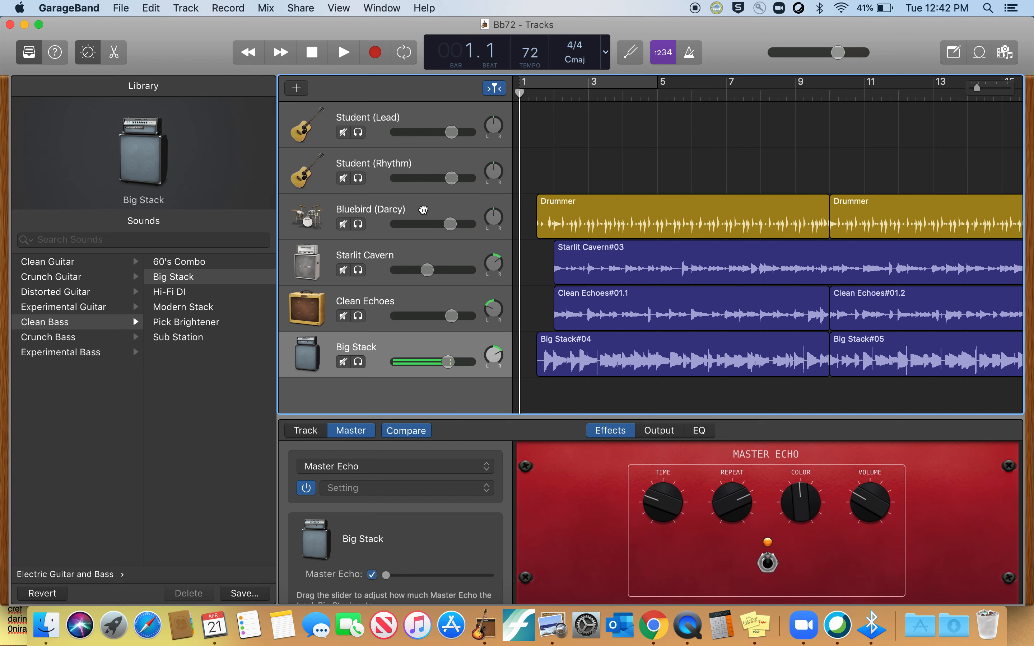
Go through the backing tracks Bluebird (Darcy), Starlit Cavern, Clean Echoes and Big Stack by selecting each one
click(424, 210)
click(415, 257)
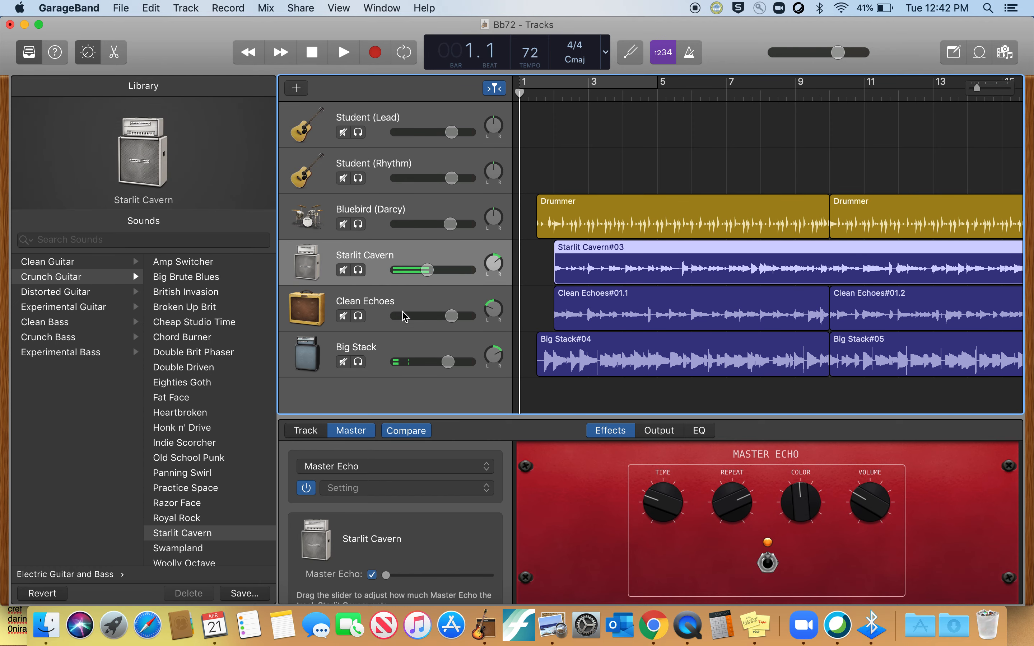
click(394, 303)
click(382, 347)
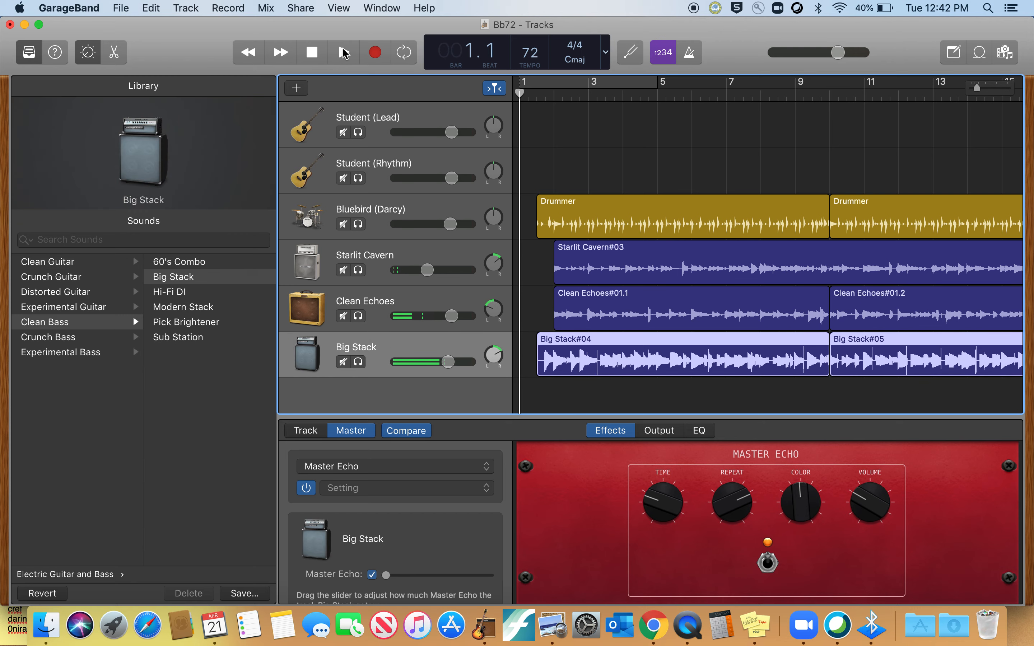
Play the song and briefly solo the Bluebird (Darcy) drum track
click(344, 53)
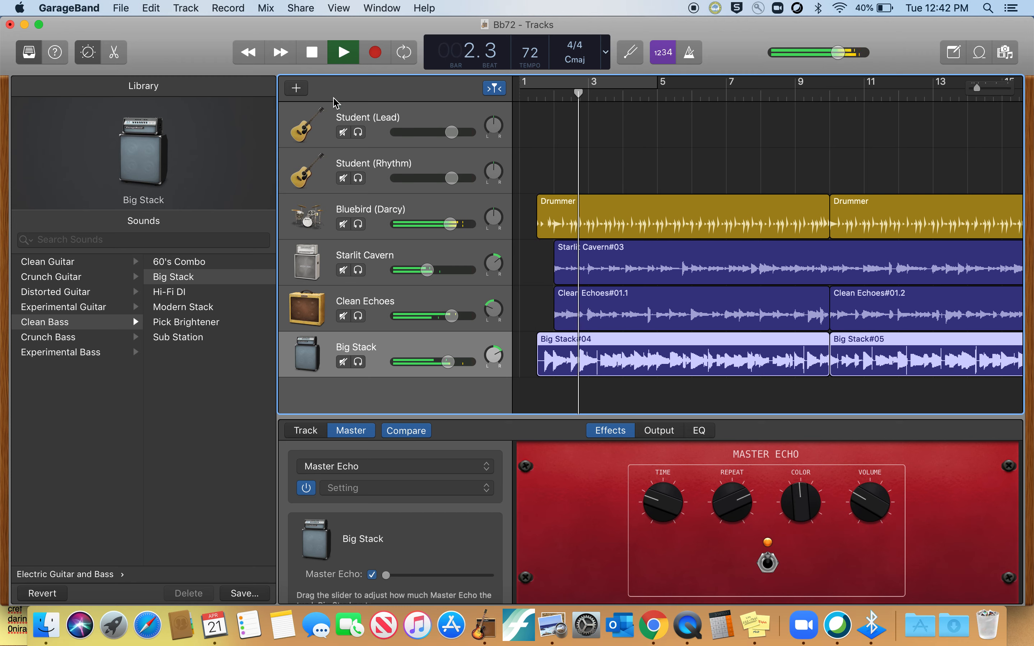
click(359, 224)
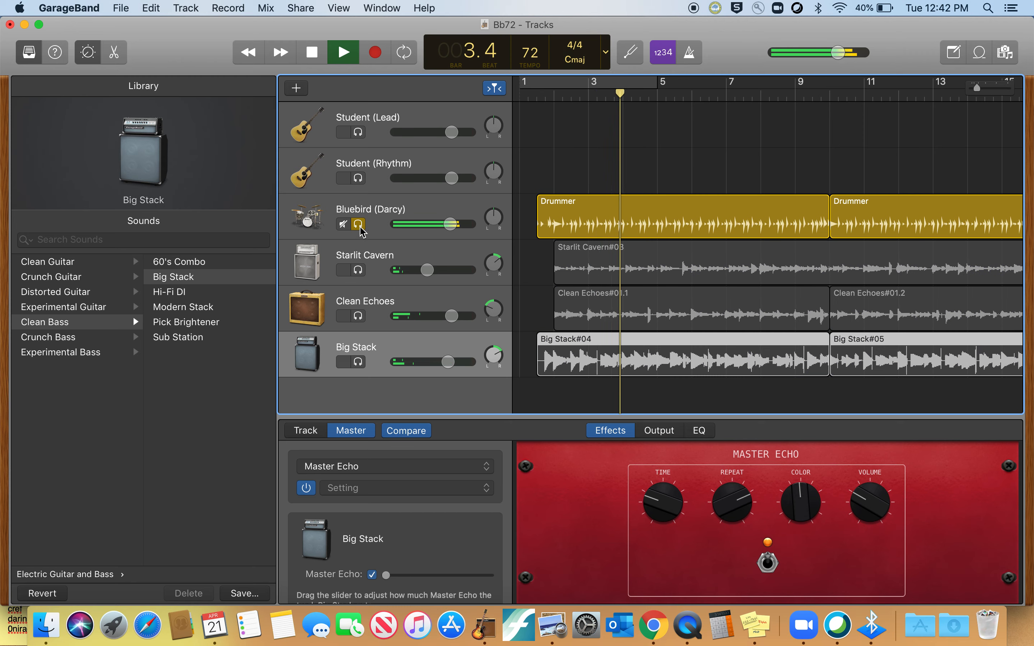
click(359, 225)
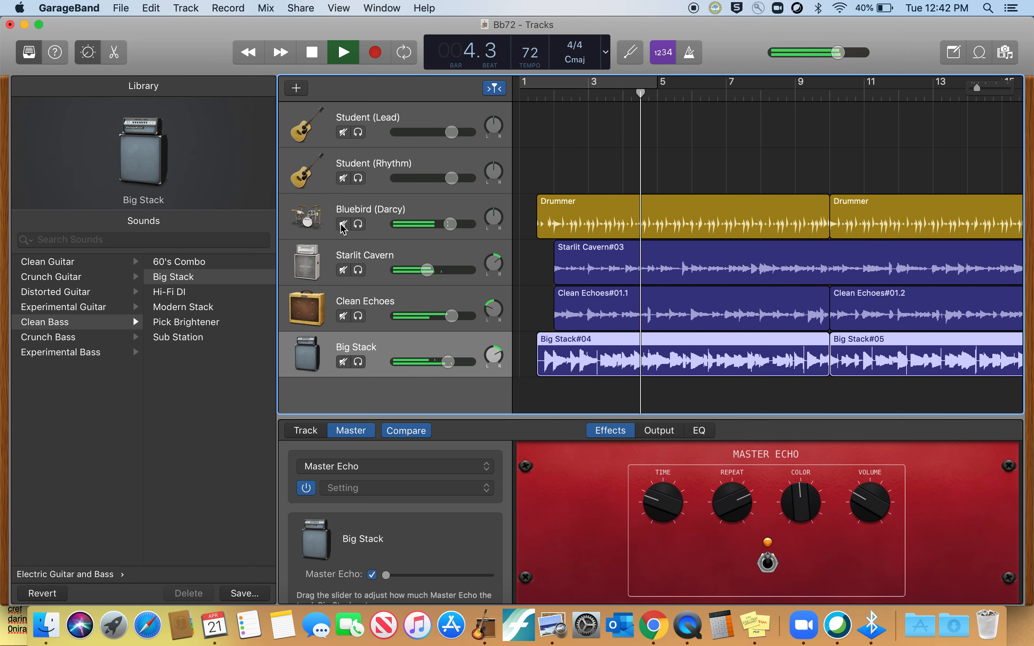
Mute the Bluebird (Darcy), Clean Echoes and Starlit Cavern tracks during playback
click(343, 224)
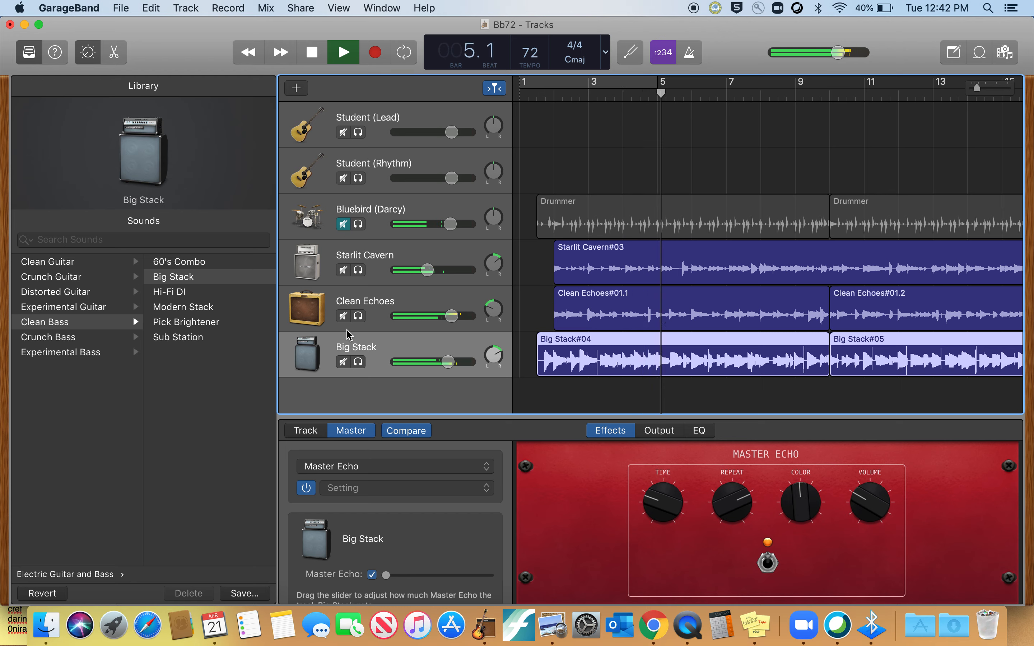
click(343, 316)
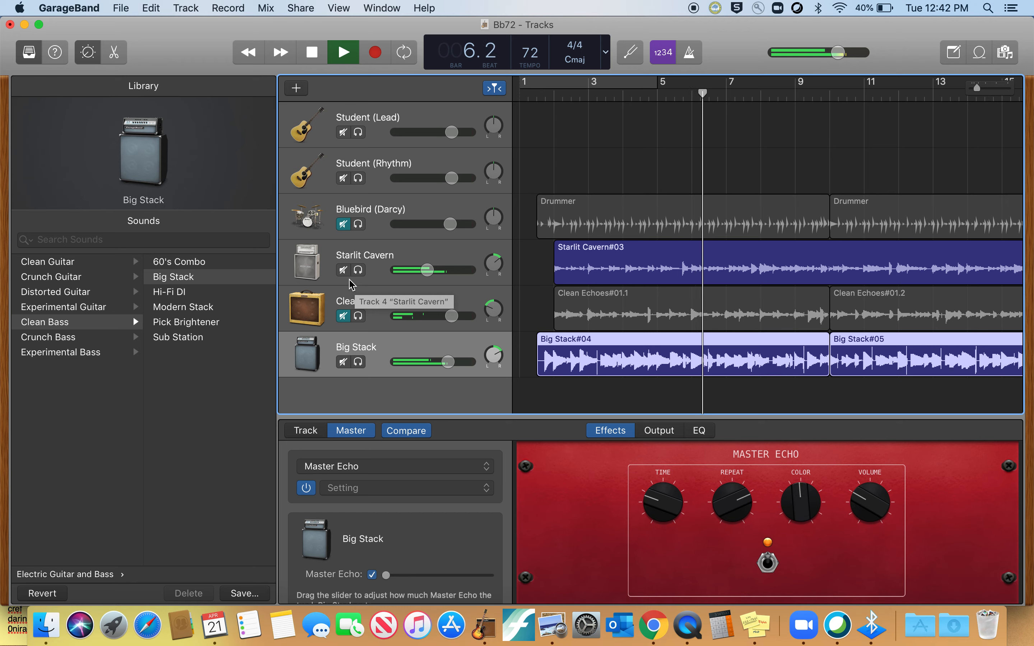
click(343, 270)
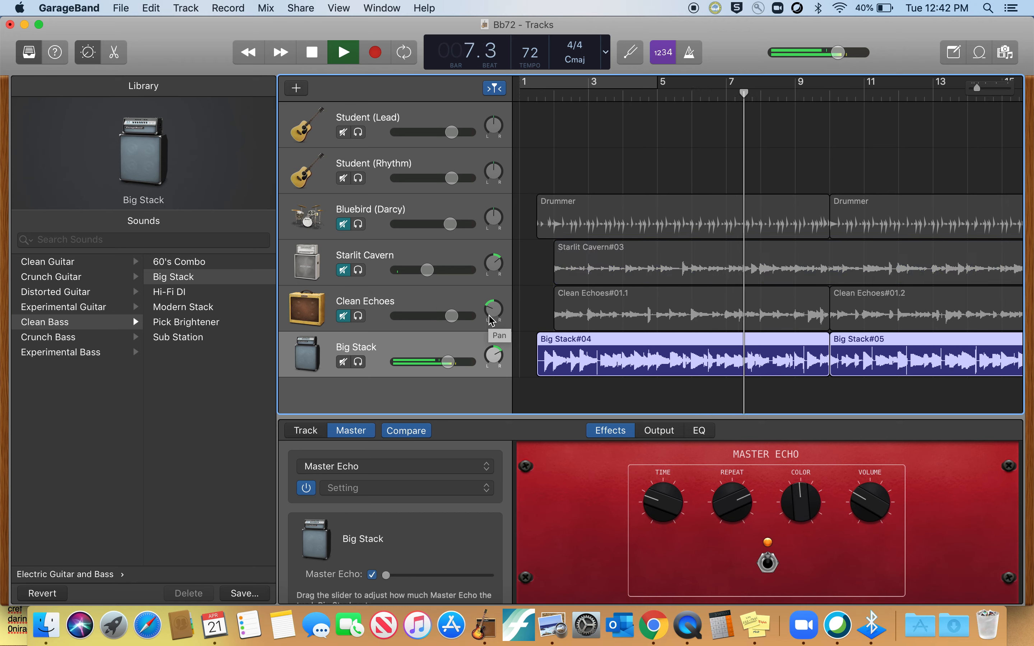
Unmute the drum track and both muted guitar tracks, and stop playback with the playhead back at the song's start
click(343, 225)
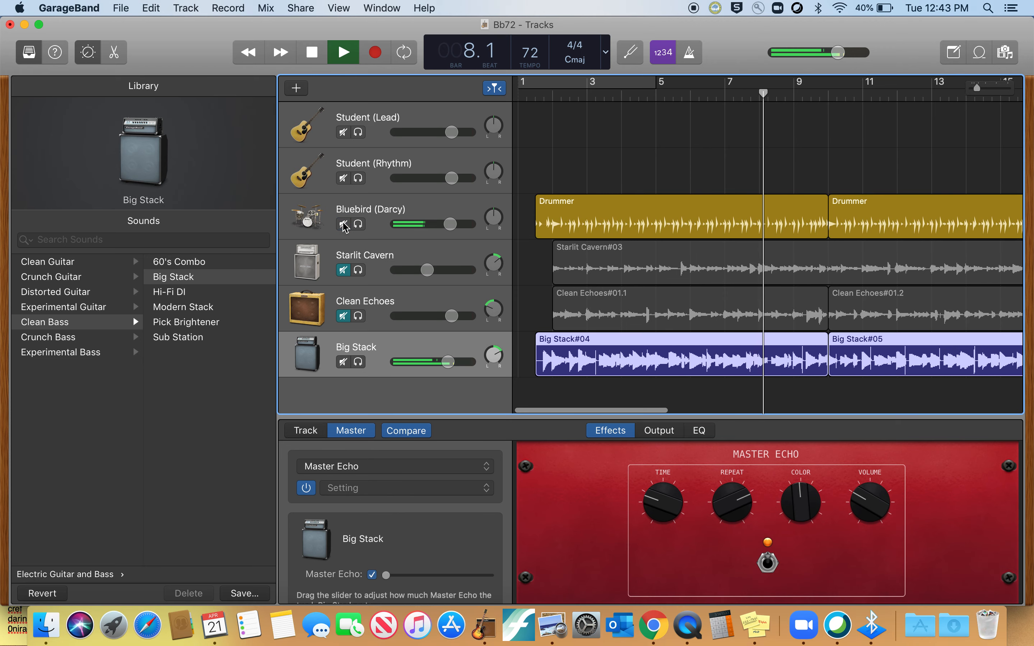
click(343, 270)
click(344, 316)
key(space)
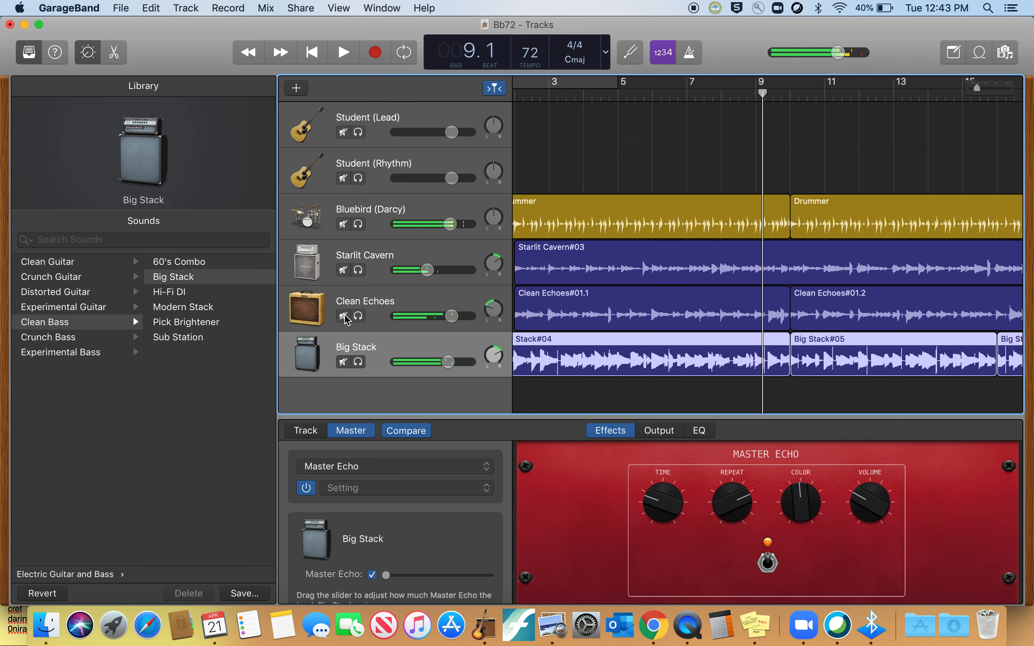
scroll(602, 156, left, 2)
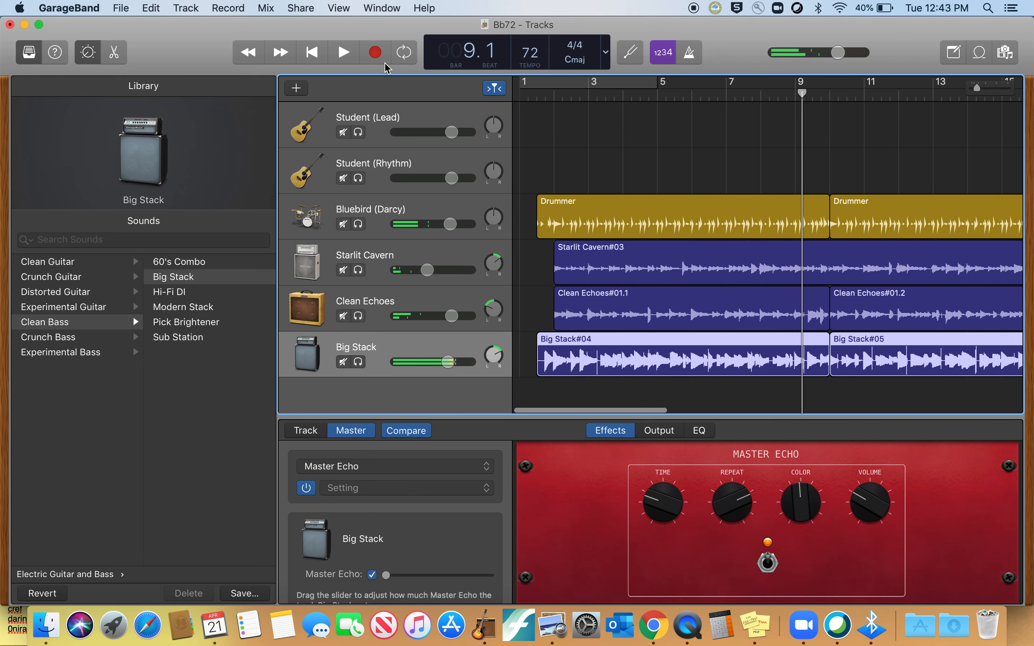
click(316, 52)
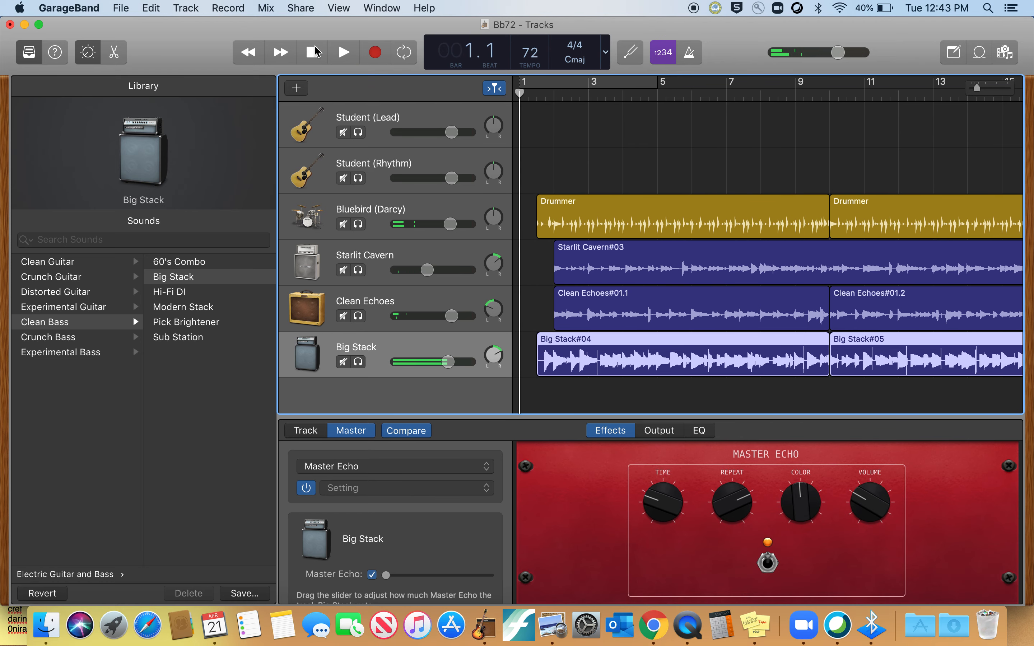
Check which acoustic guitar sounds are assigned to the Student (Lead) and Student (Rhythm) tracks
click(371, 121)
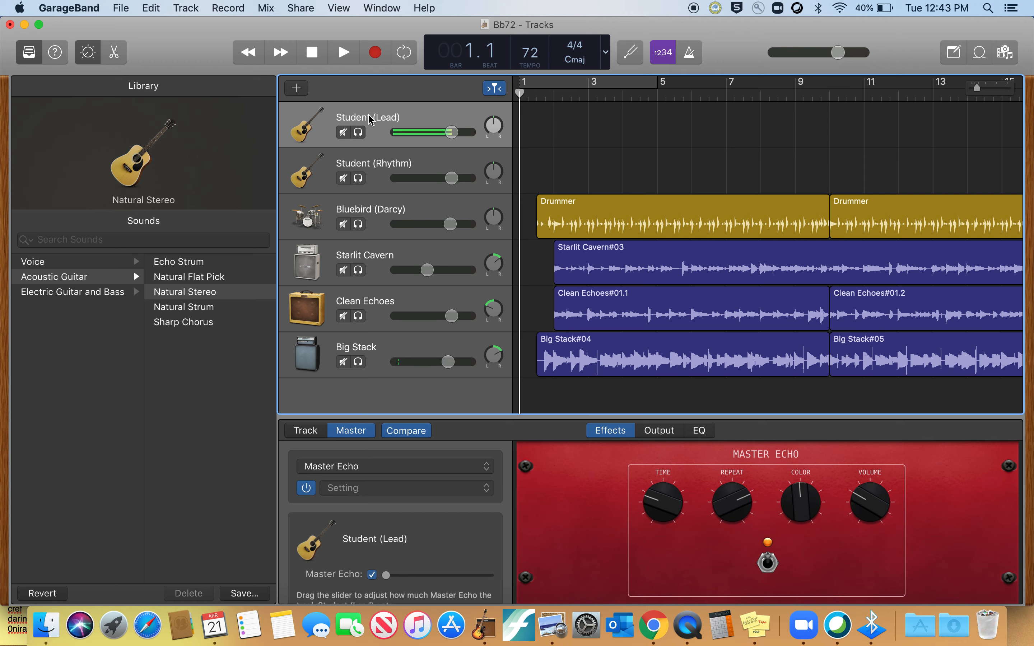
click(384, 153)
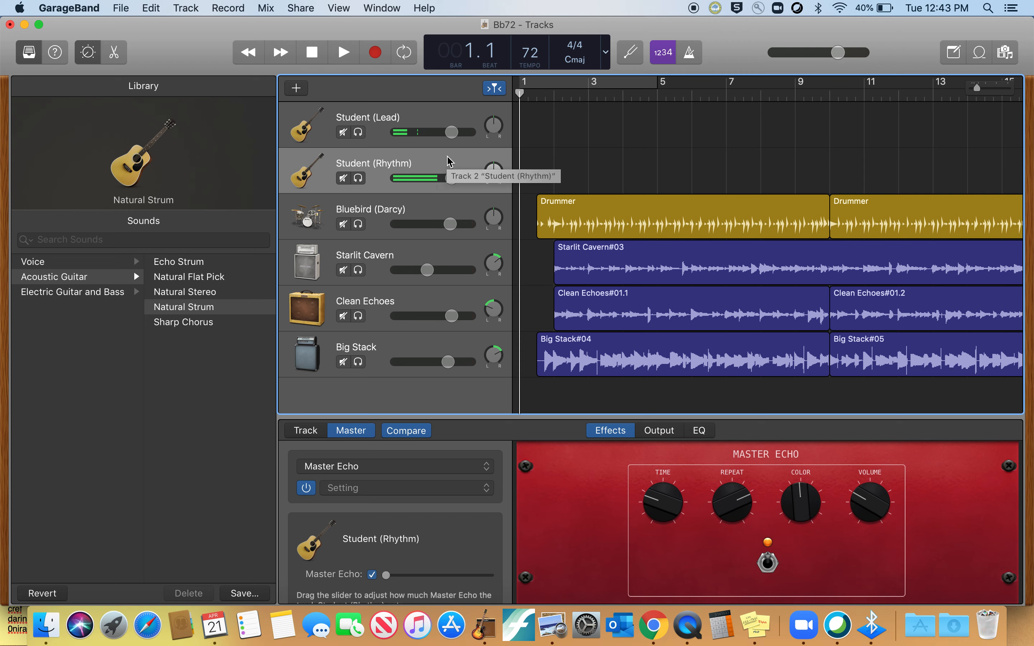
click(408, 115)
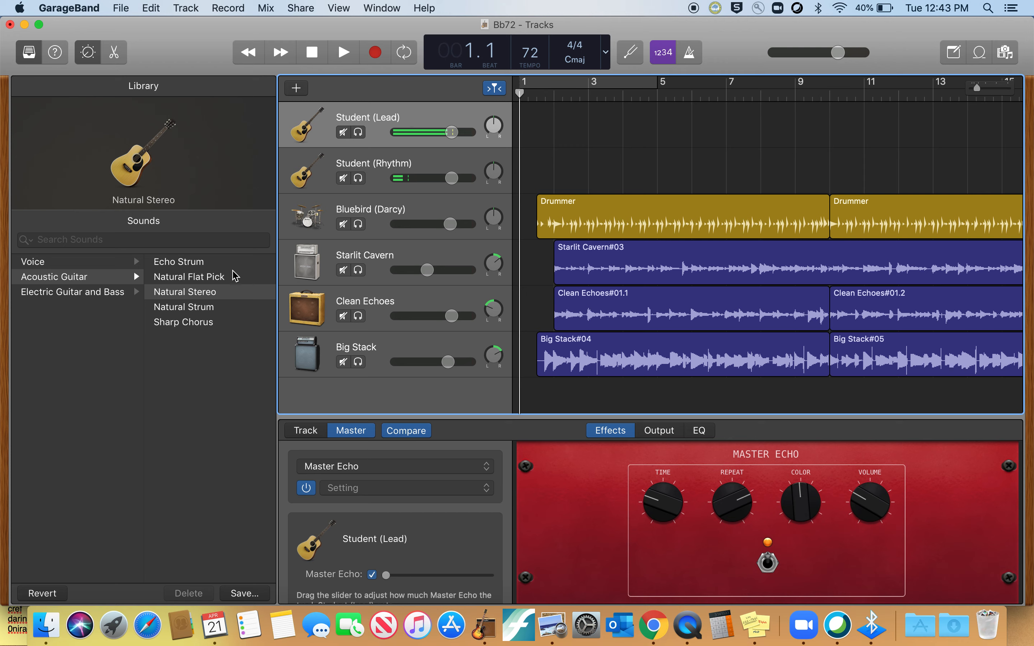
Try the Natural Strum sound on the Student (Lead) track and restore Natural Stereo
click(208, 292)
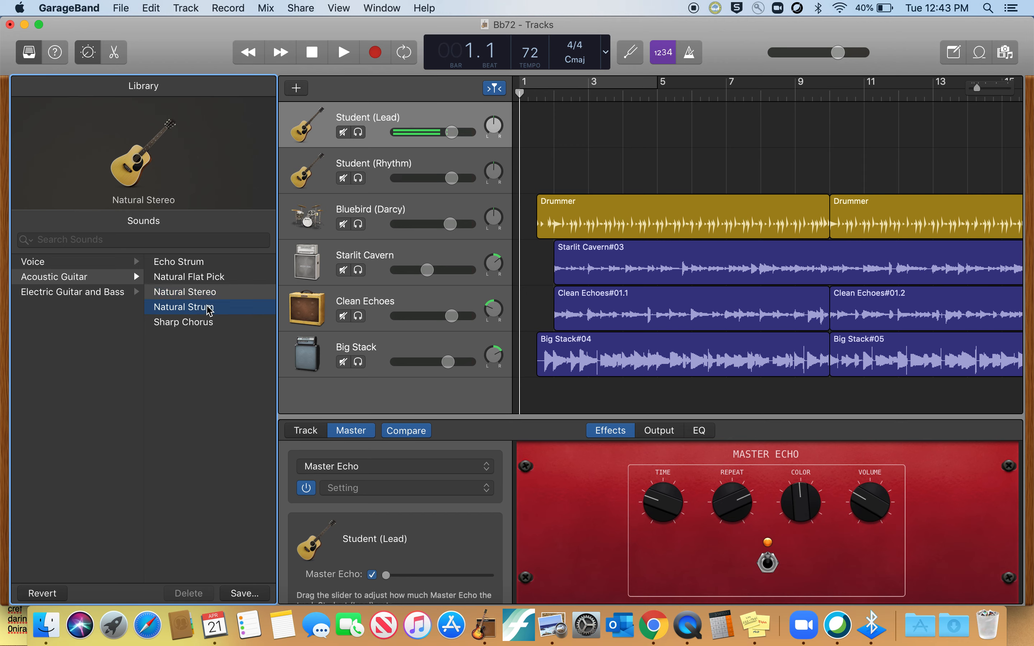
click(209, 308)
click(211, 295)
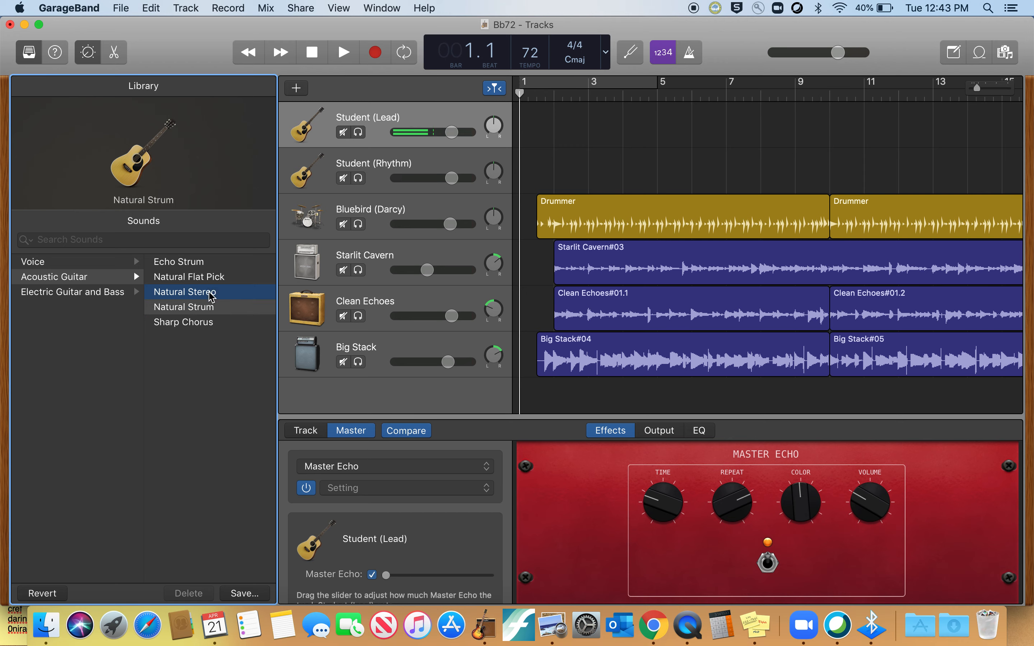
click(410, 126)
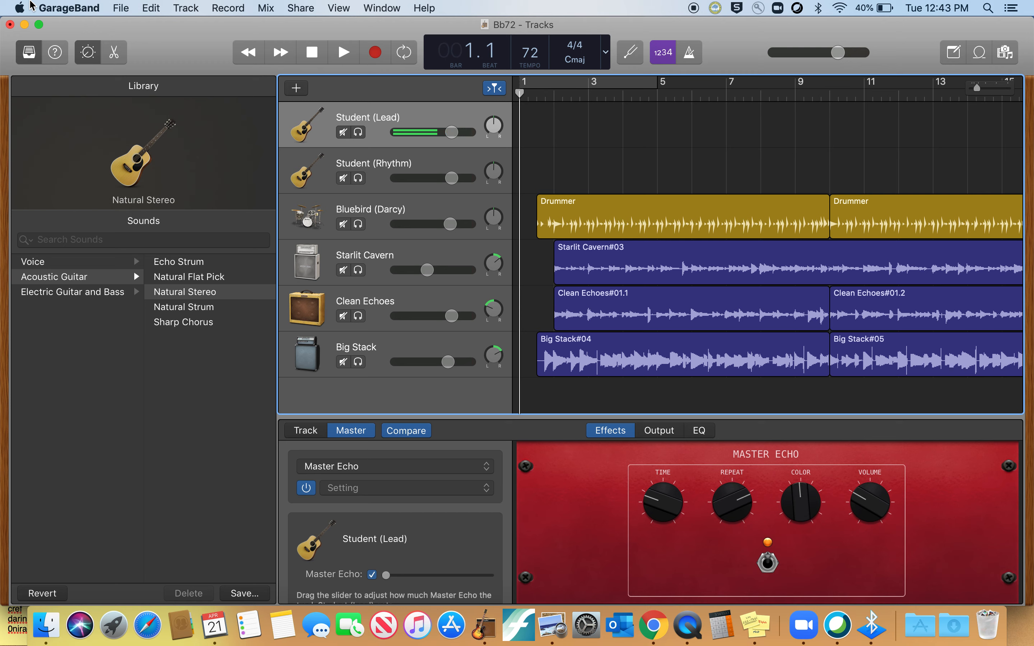
Open the Mac's Sound preferences and select External Headphones as the output device
click(20, 6)
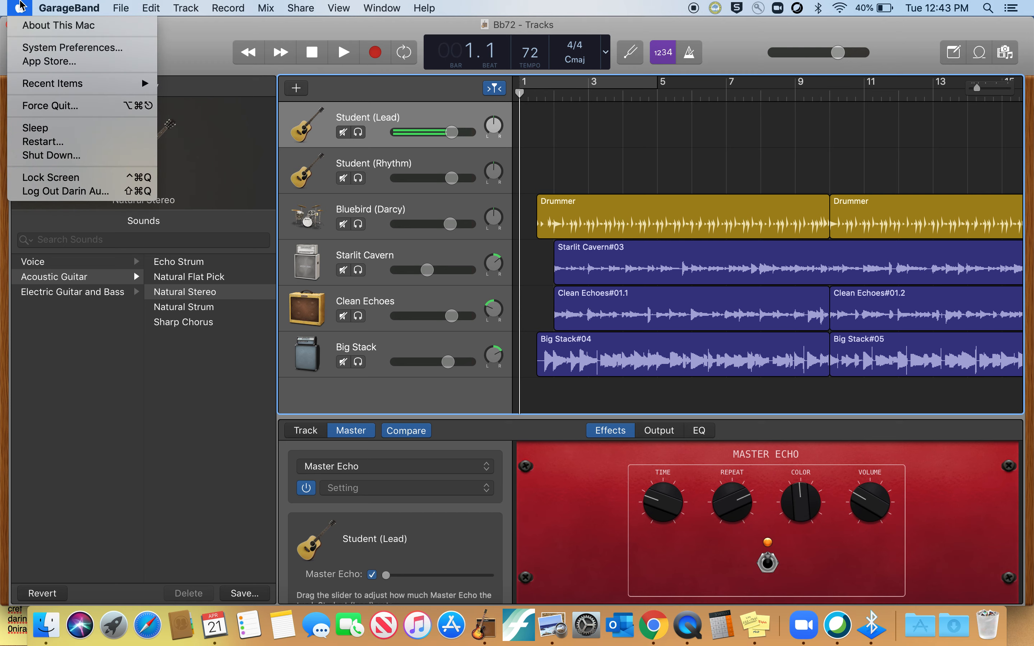
click(28, 46)
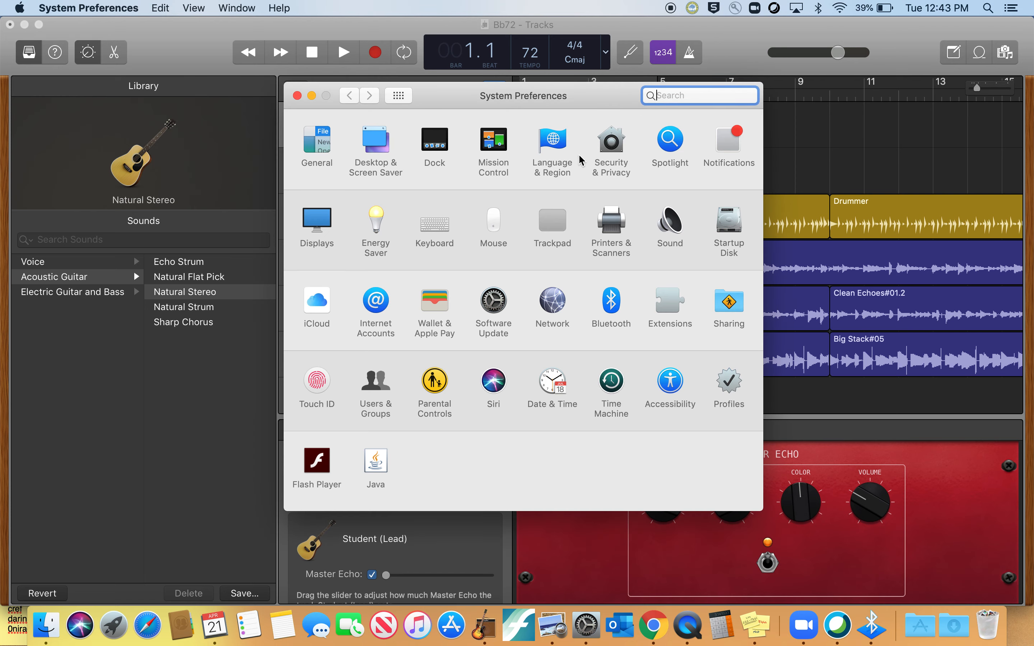
click(674, 225)
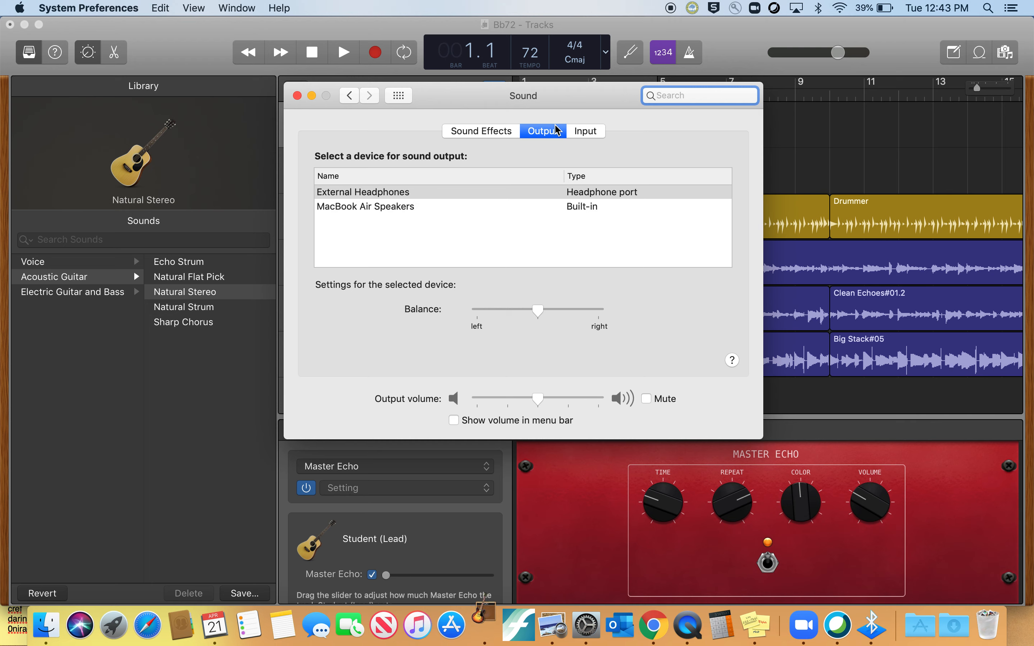
click(439, 193)
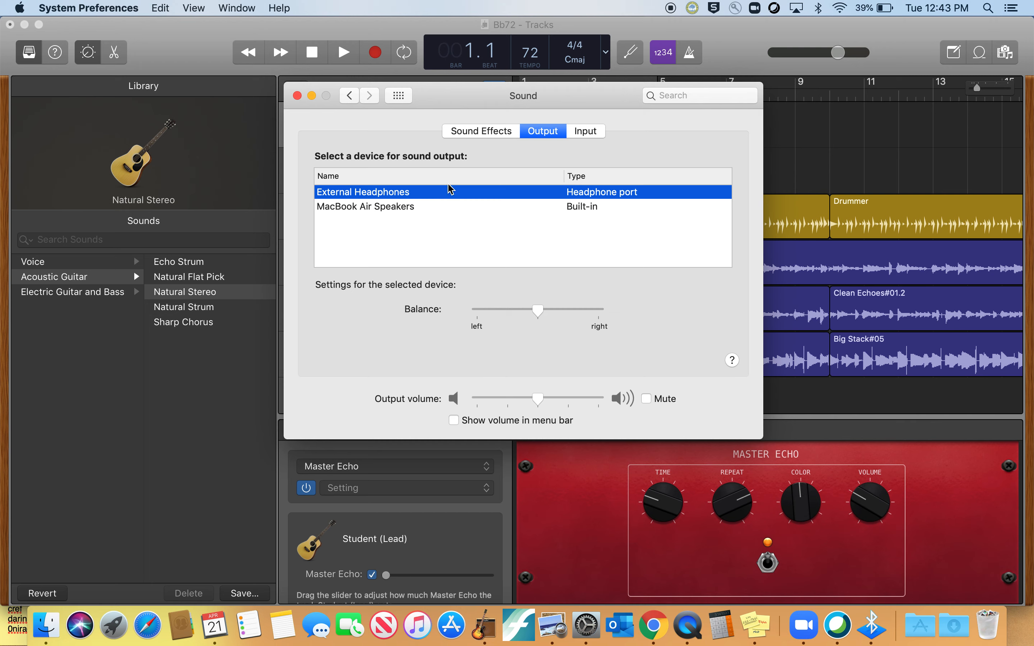
Select MacBook Air Microphone as the Mac's sound input device and close the Sound preferences
click(592, 132)
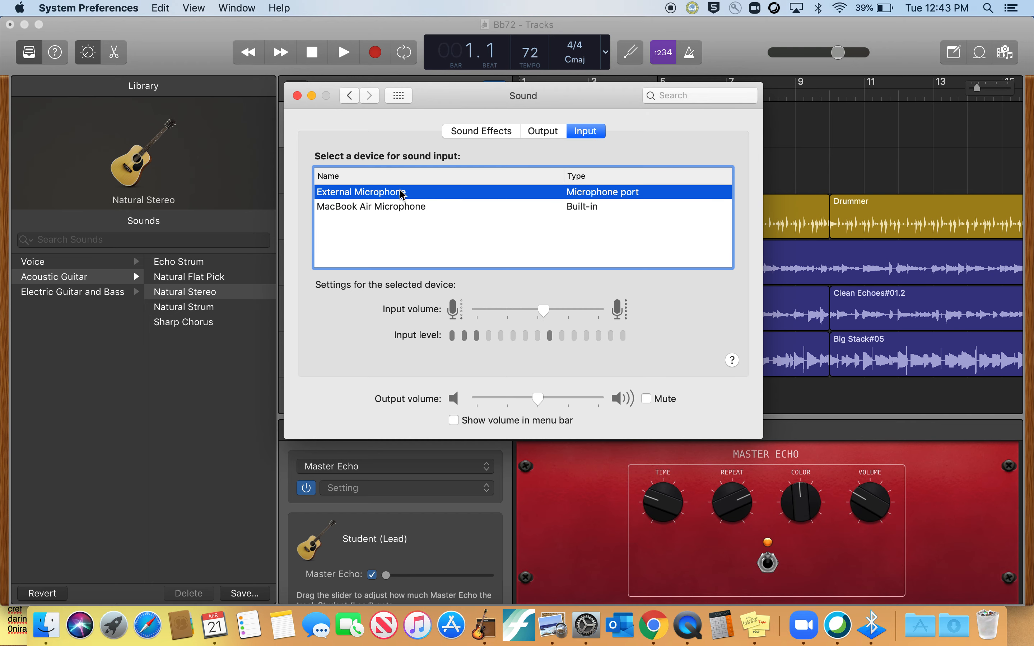
click(406, 210)
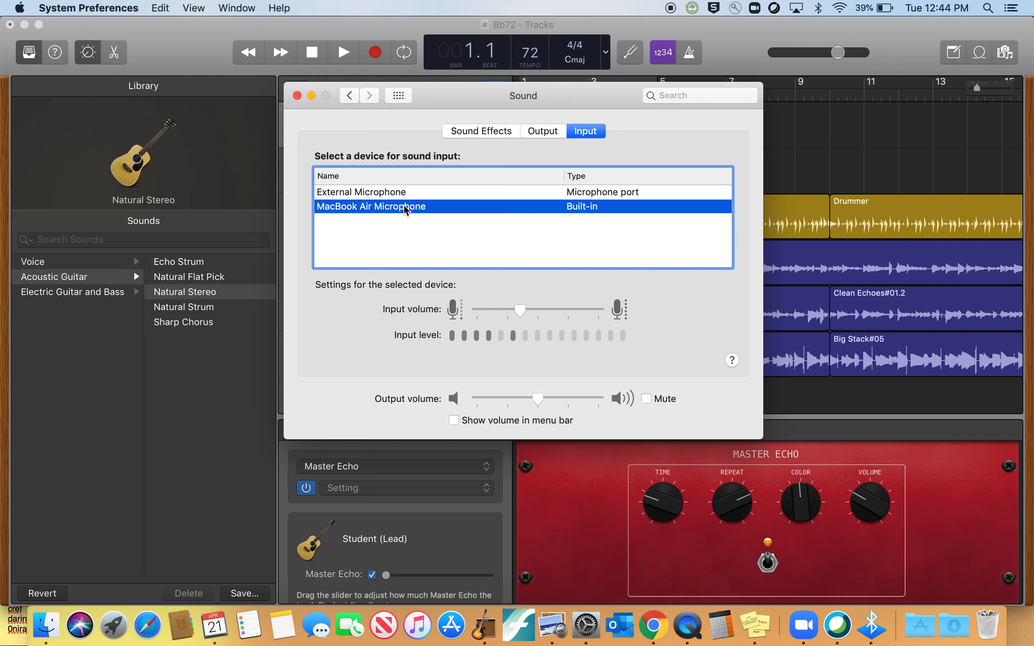
click(297, 96)
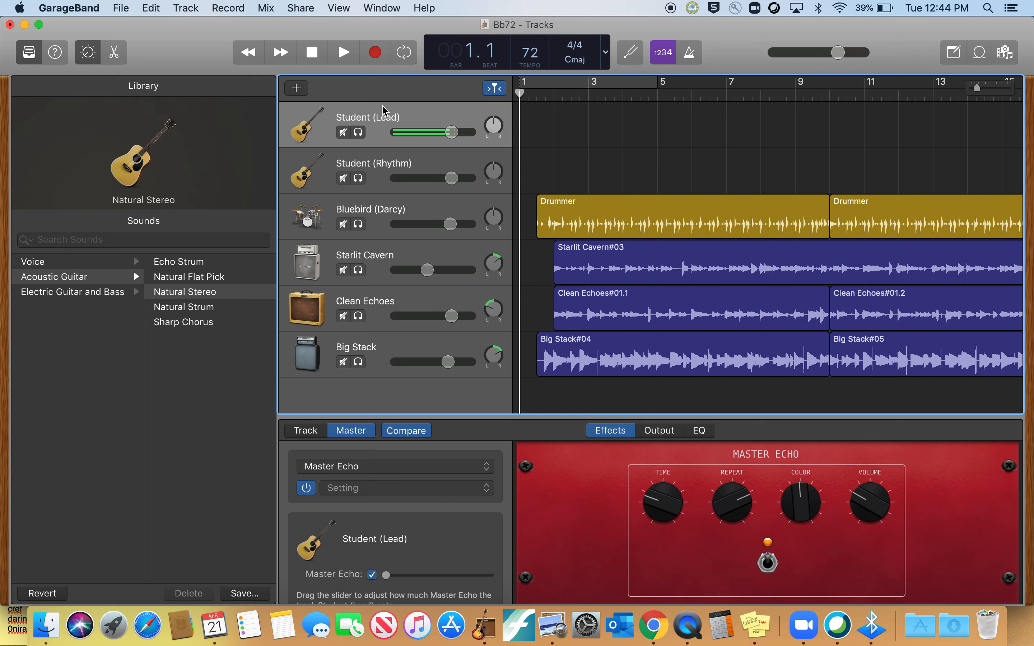
Record a melody on the Student (Lead) track over the backing tracks, from the song's start to bar 9
click(387, 210)
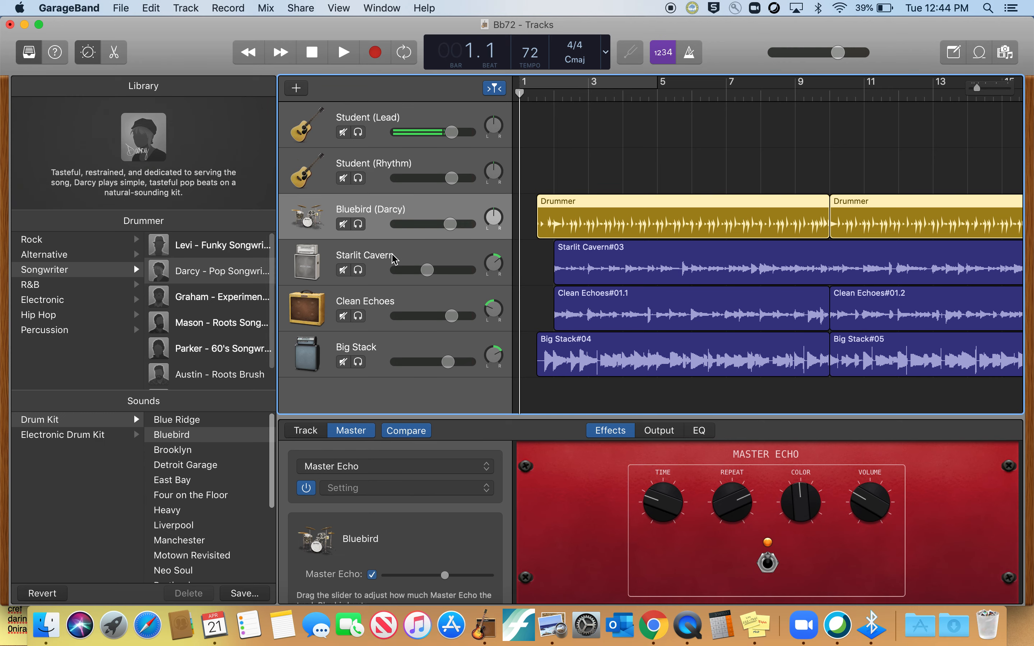
click(395, 258)
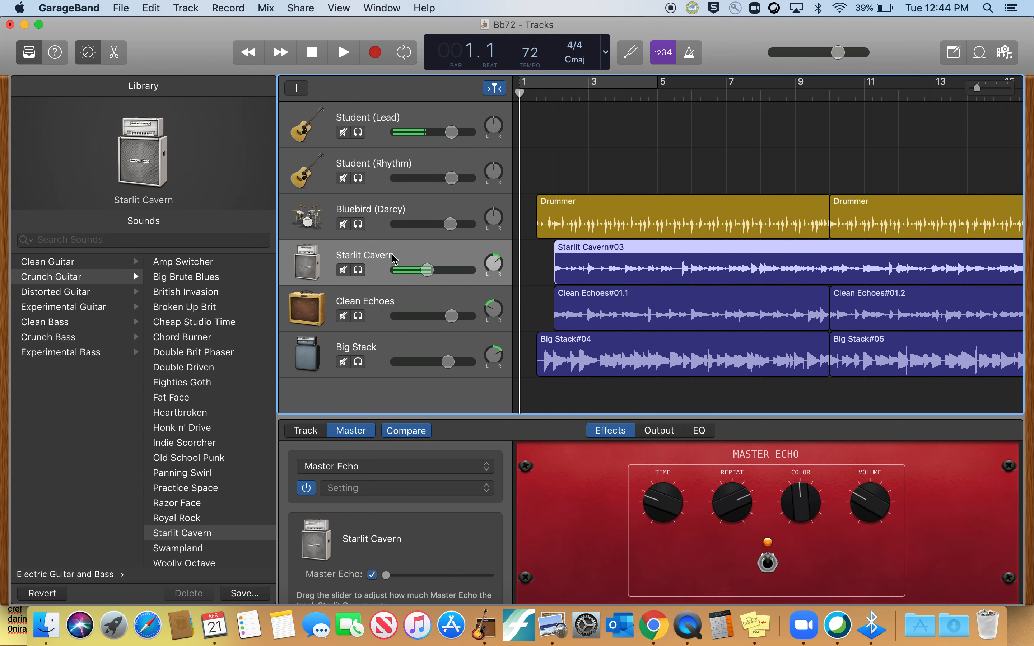
click(385, 125)
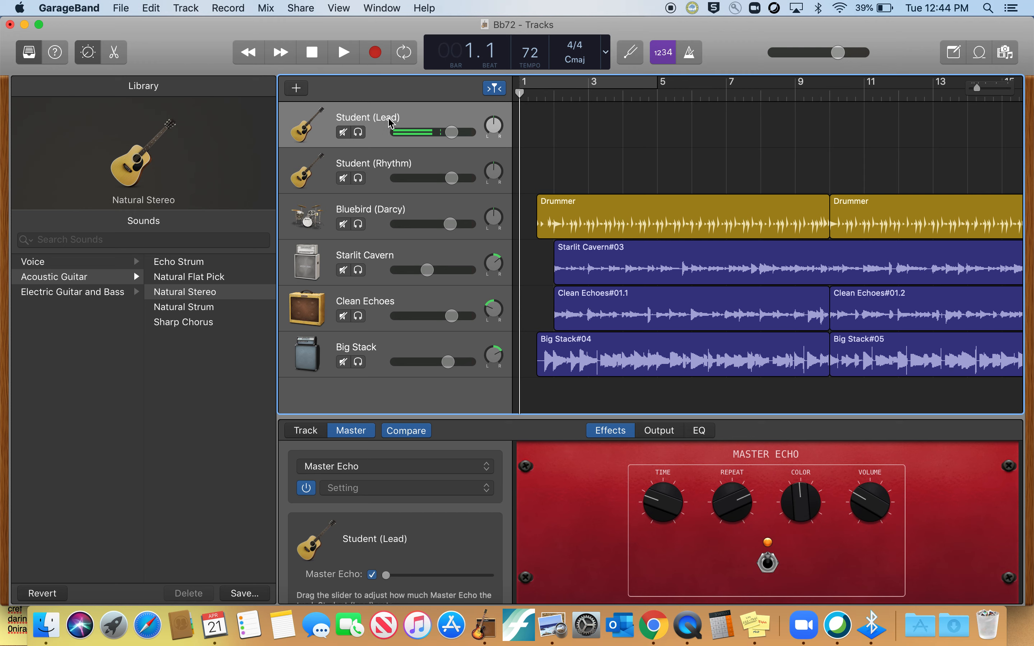
click(376, 52)
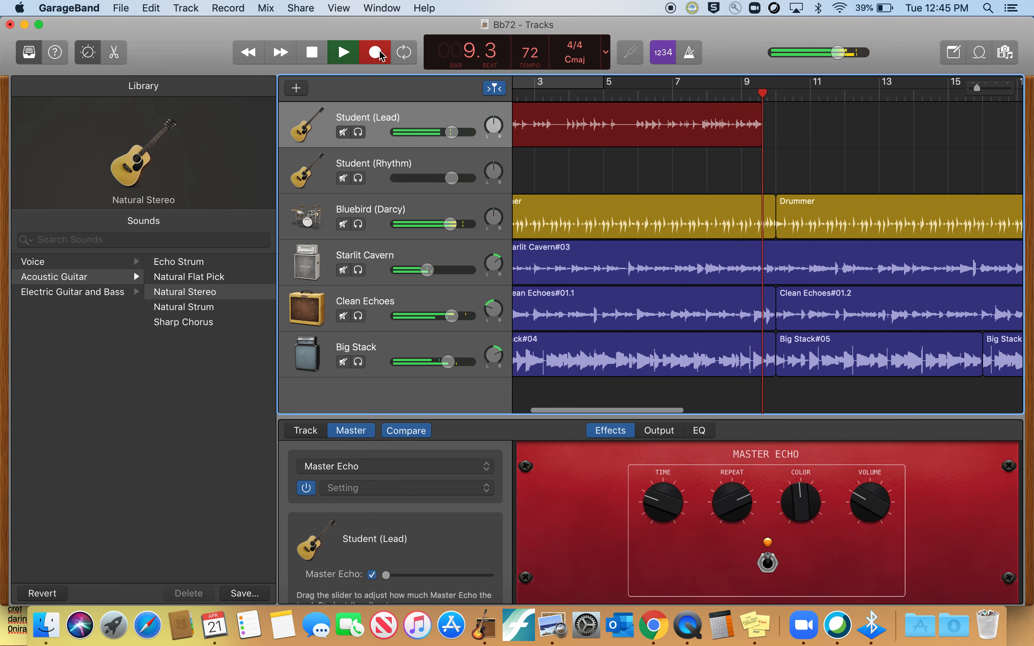
key(space)
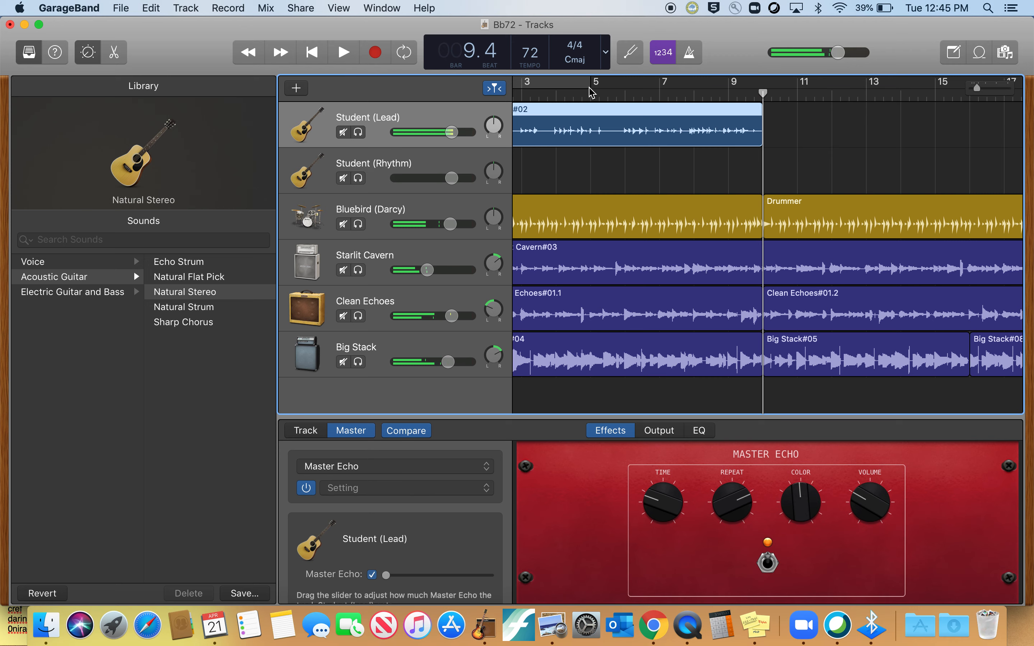
scroll(679, 184, left, 2)
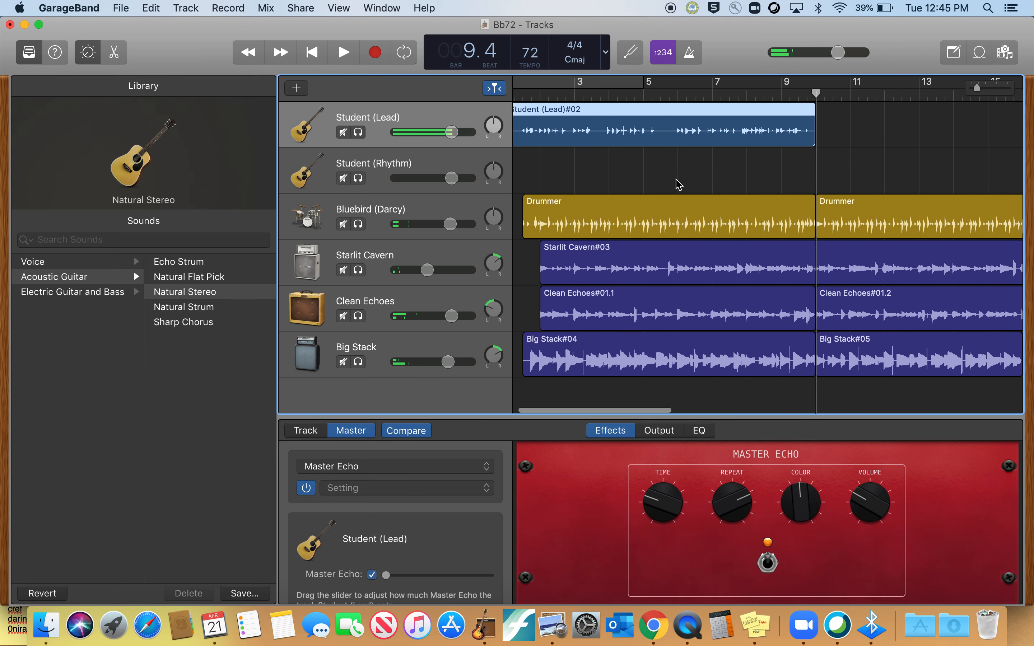
scroll(678, 184, right, 4)
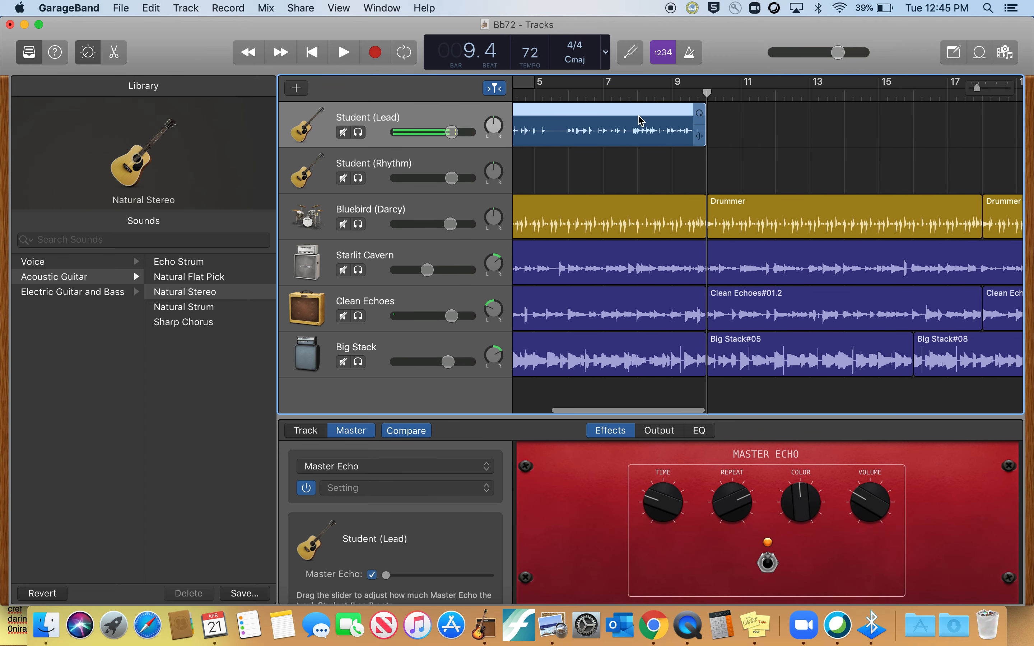
scroll(639, 121, left, 5)
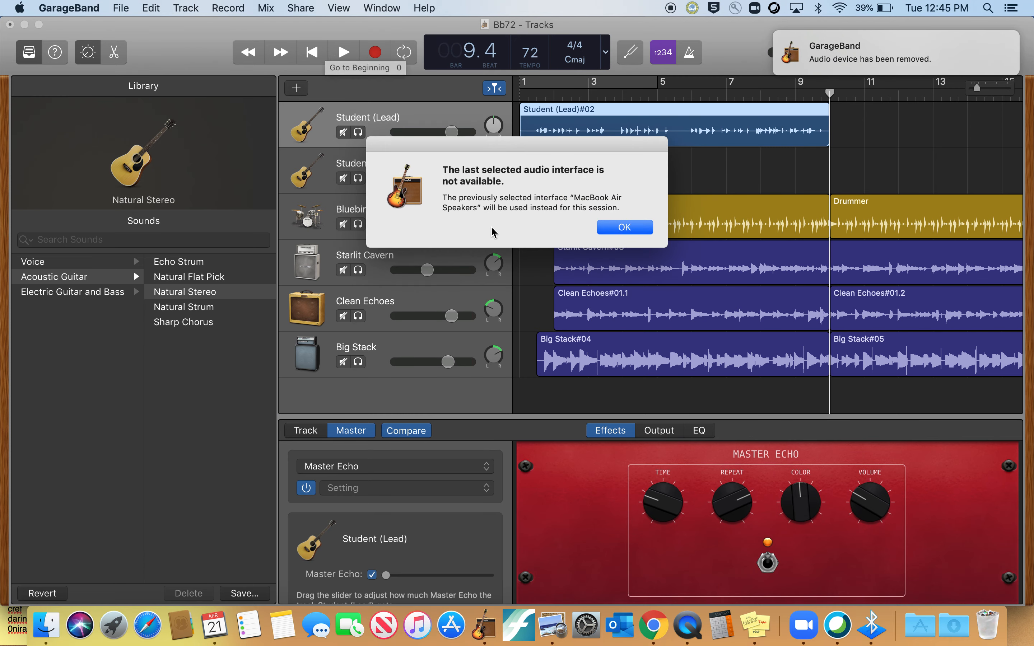
Accept MacBook Air Speakers as the session's audio interface and play the recorded take from the song's start
click(626, 229)
click(312, 52)
click(344, 52)
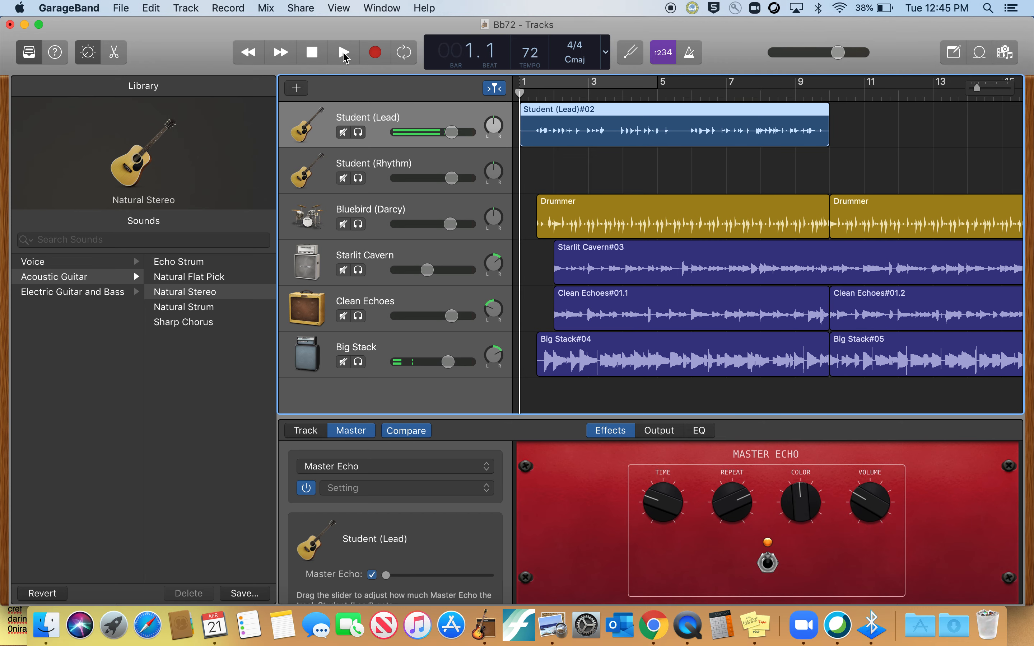
Raise the Student (Lead) volume and lower the Bluebird drum, Starlit Cavern and Clean Echoes volumes during playback, stopping where the take ends
drag(458, 132, 491, 136)
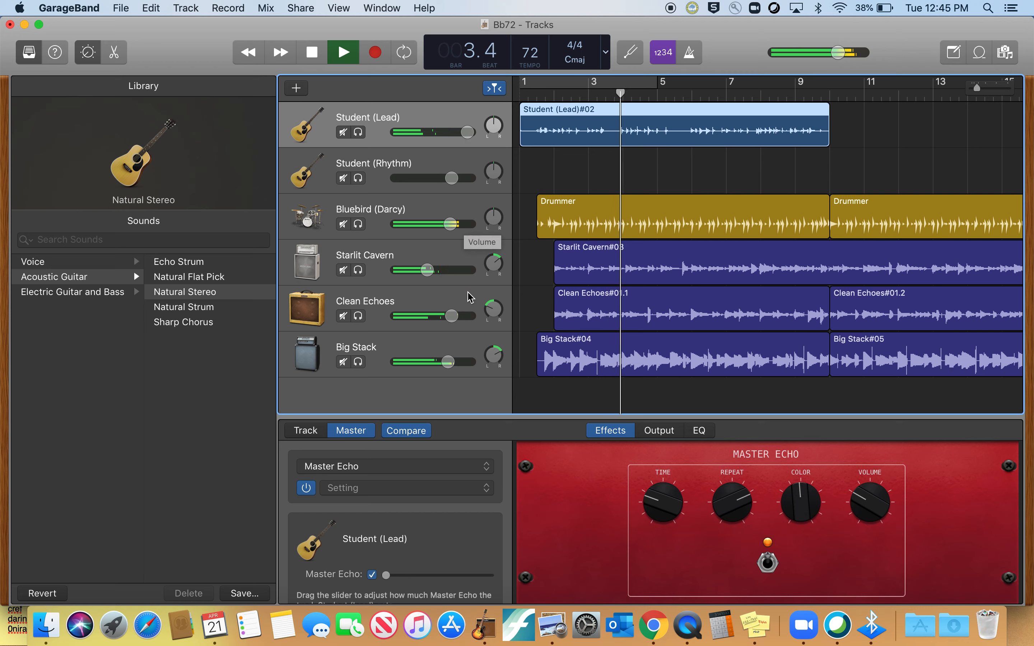
drag(459, 318, 428, 319)
drag(449, 225, 425, 223)
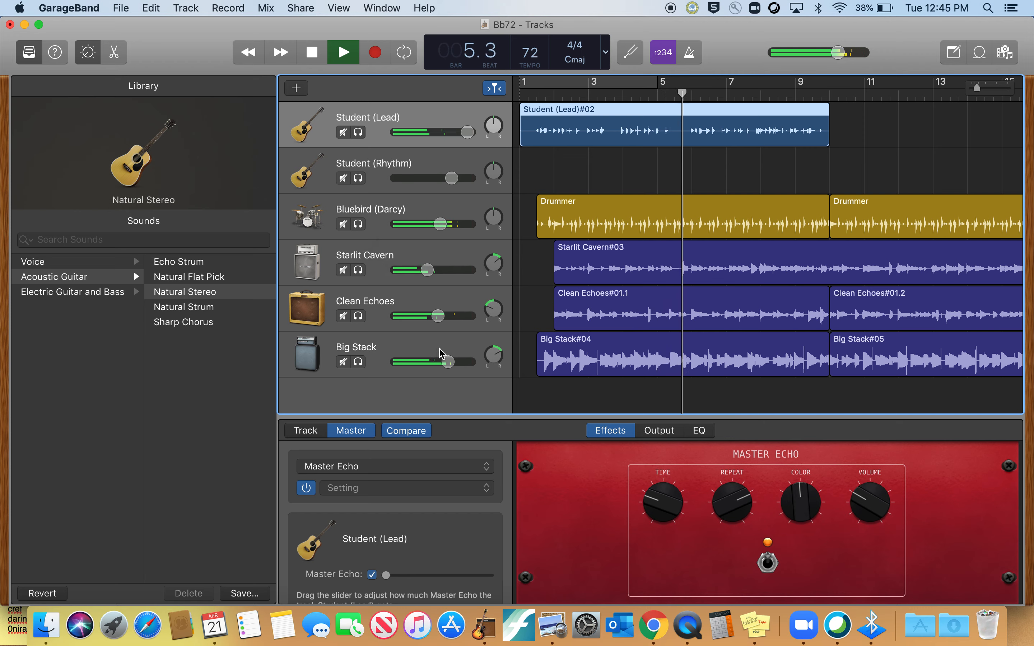
click(445, 360)
drag(427, 270, 418, 269)
drag(439, 224, 426, 222)
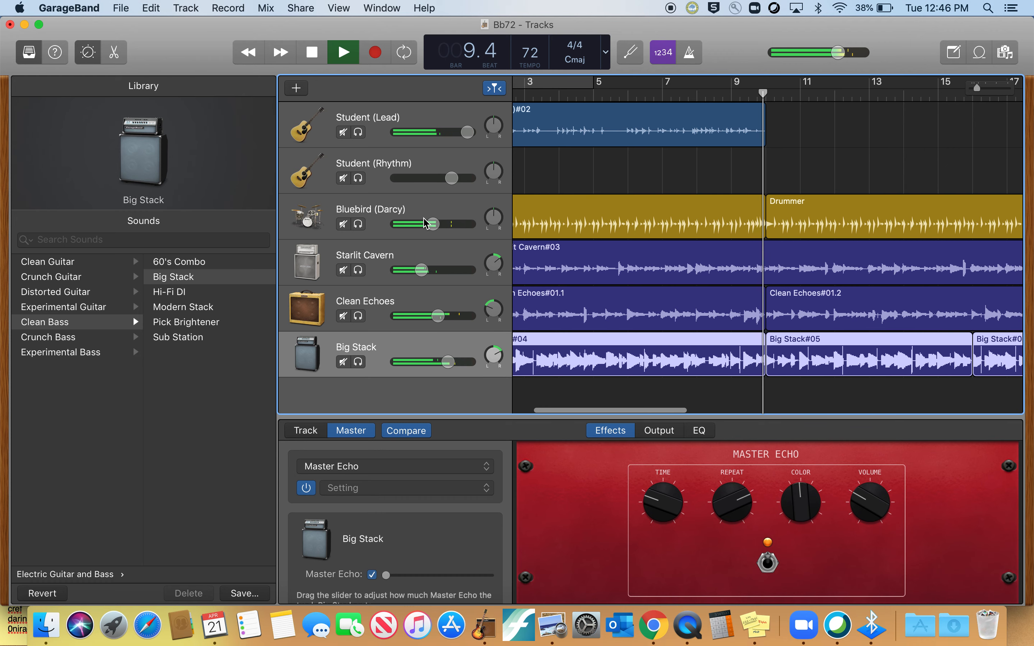
key(space)
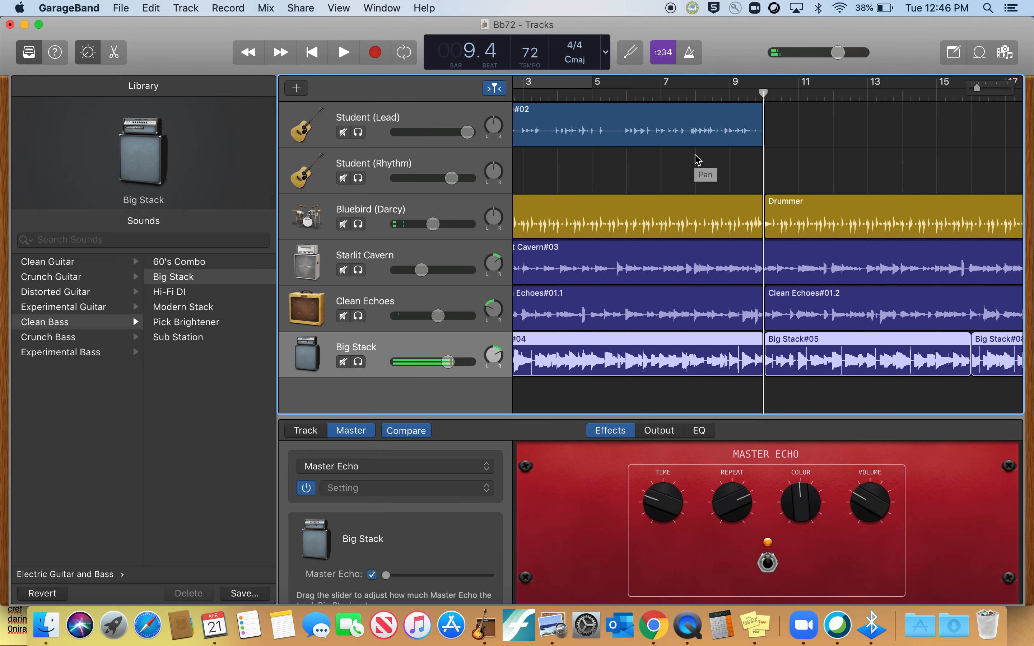
Select the recorded Student (Lead) region and check the Sound Library download options
click(704, 139)
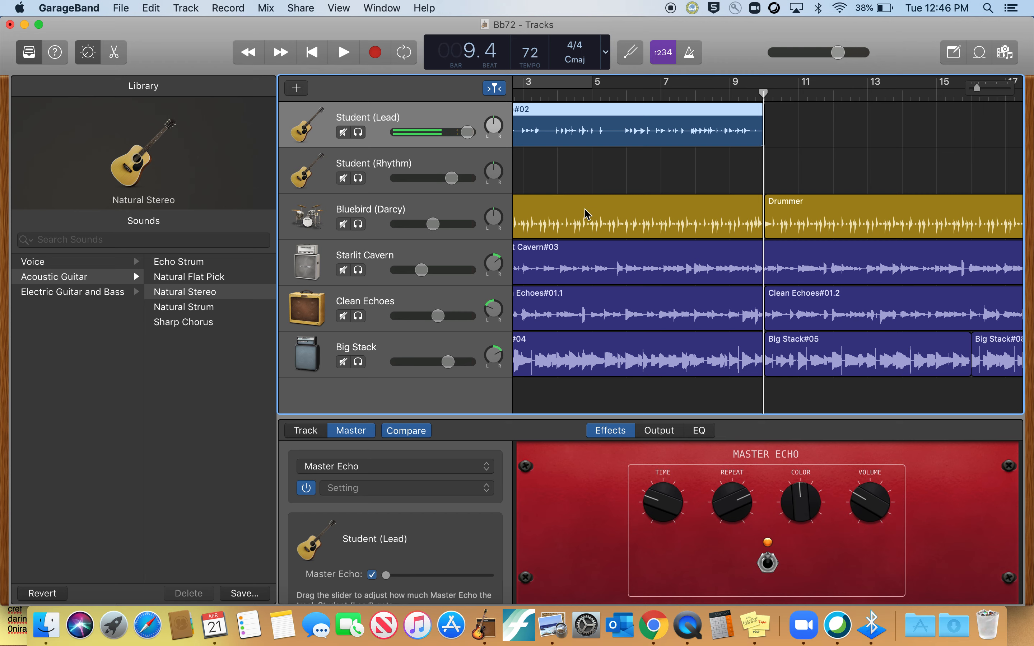
click(97, 7)
mouse_move(99, 70)
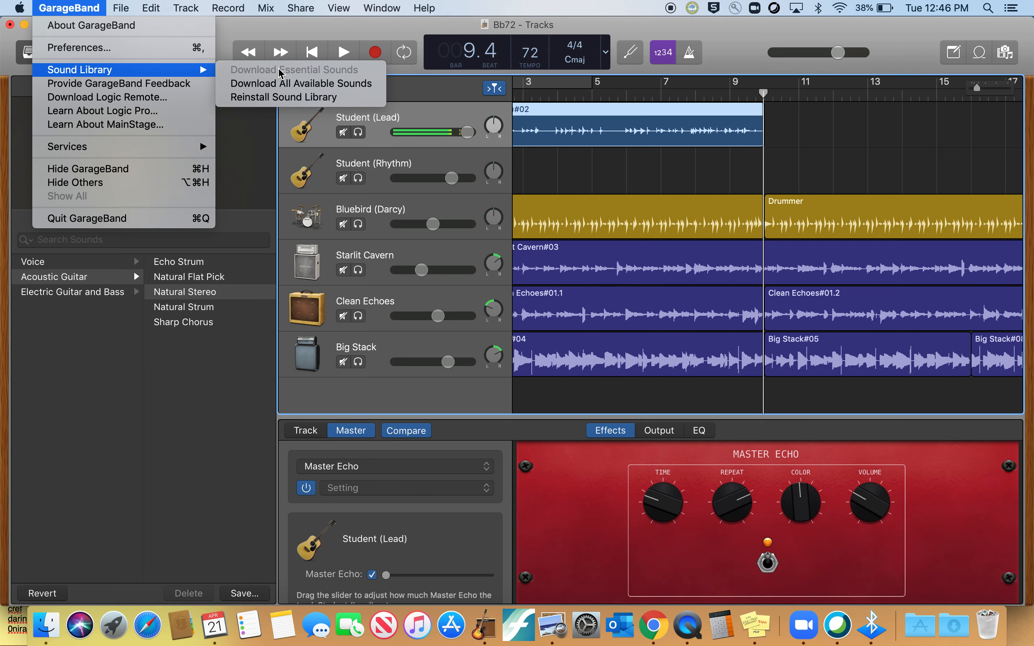
click(603, 169)
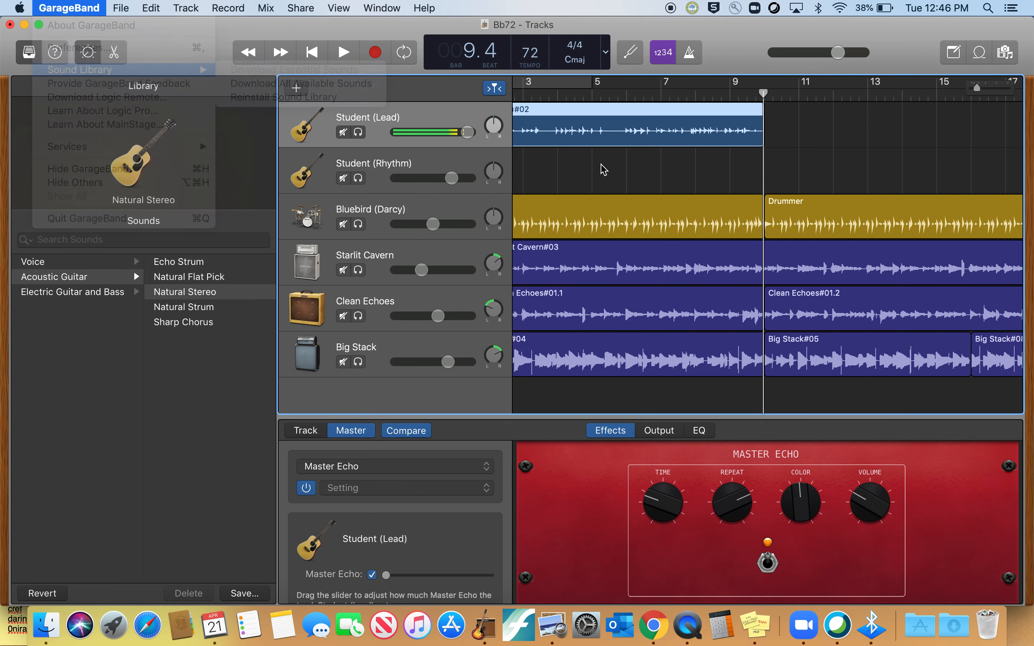
Close the Bb72 project without saving the changes
scroll(601, 164, left, 1)
key(super+w)
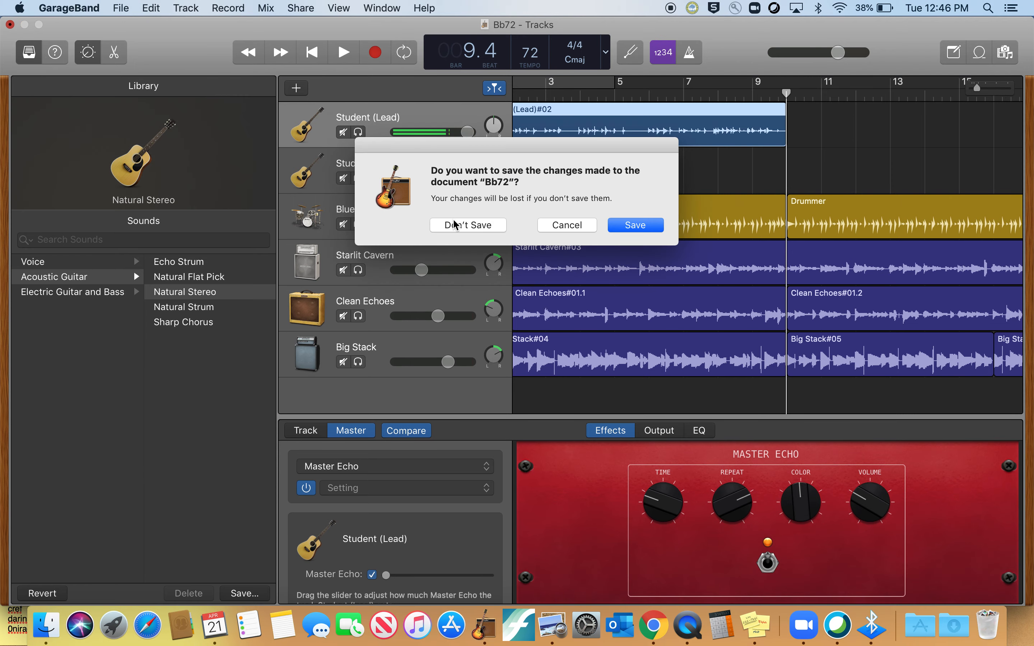
click(456, 224)
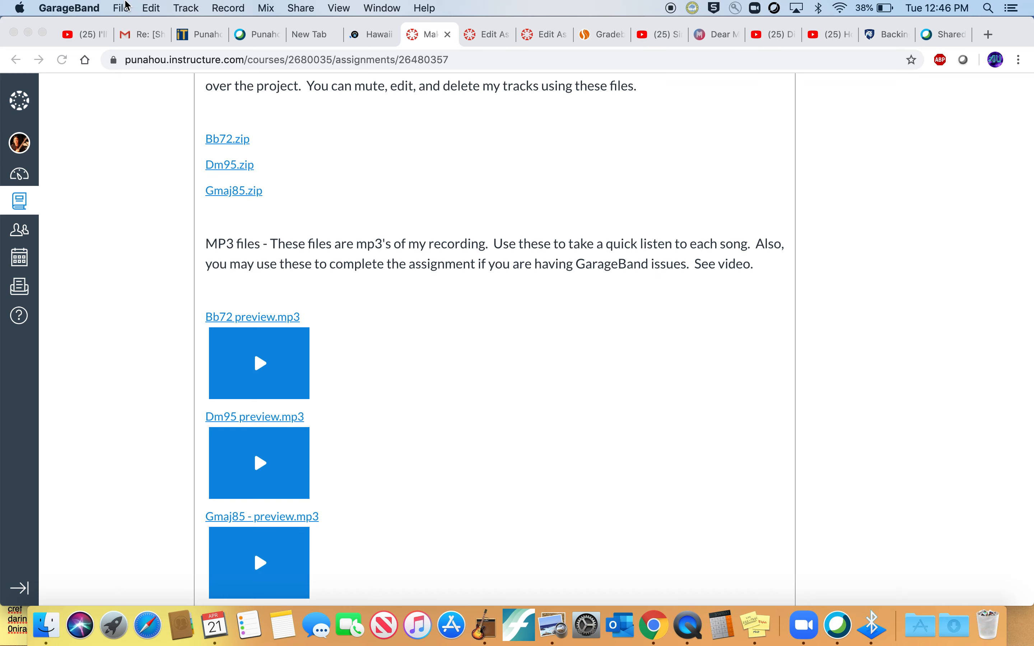
Start a new project with one audio track for recording through a microphone or line input
click(126, 2)
click(126, 2)
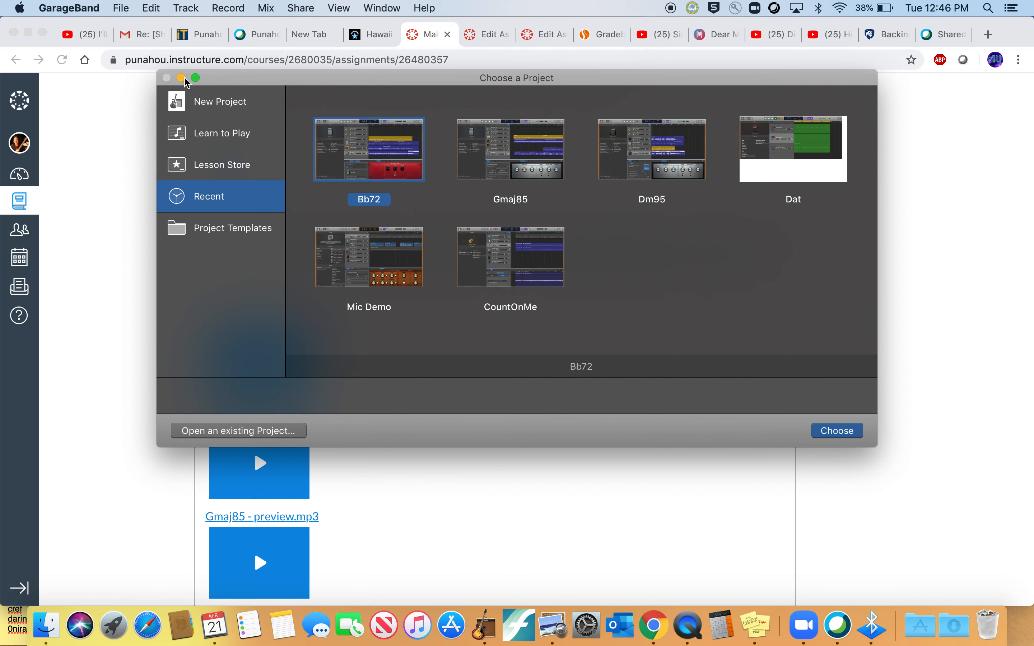
click(211, 114)
double_click(369, 180)
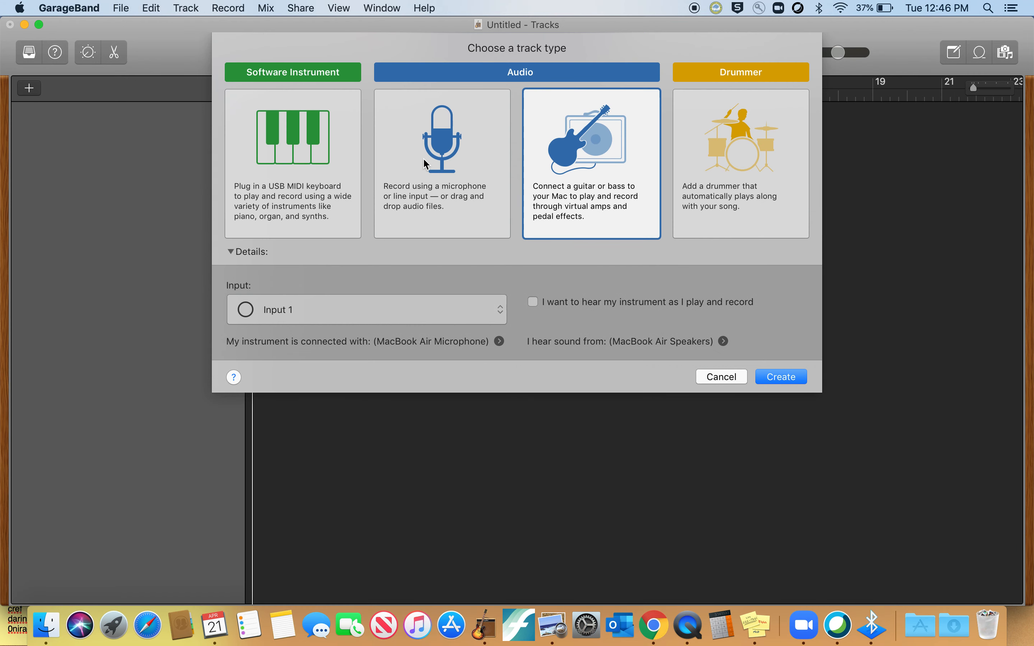
click(426, 164)
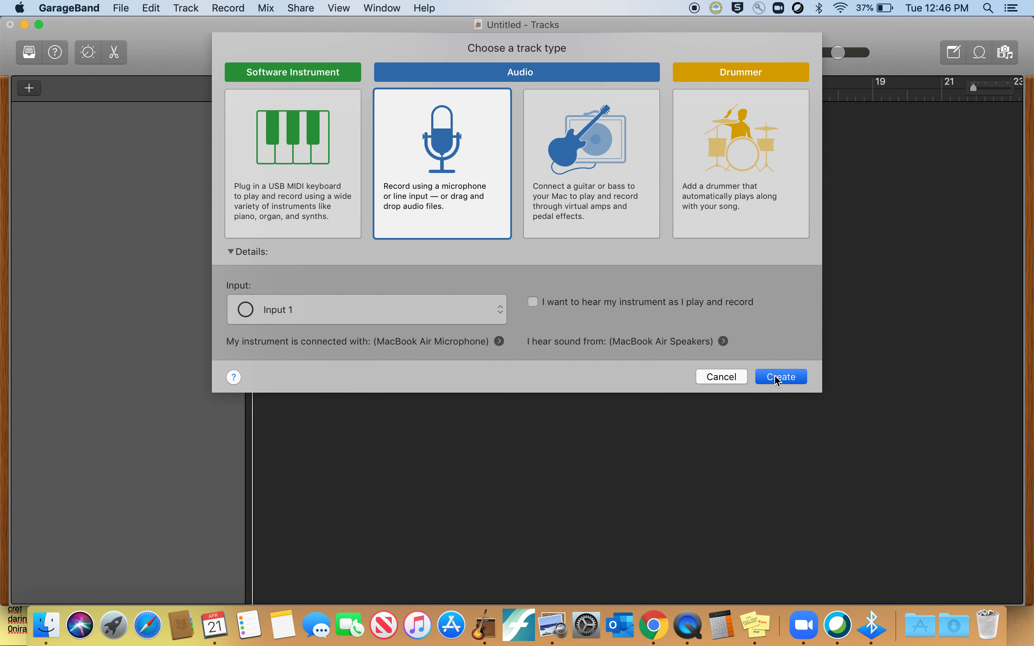
double_click(445, 209)
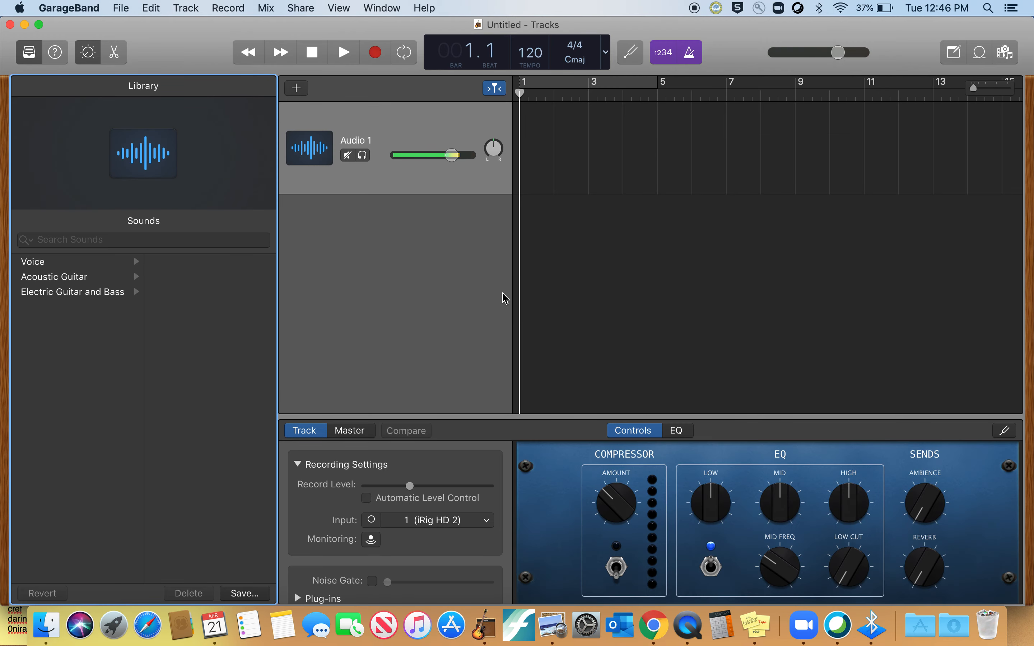
Import Bb72 preview.mp3 from the MP3 versions folder in Finder onto the audio track at bar 1
key(ctrl+Right)
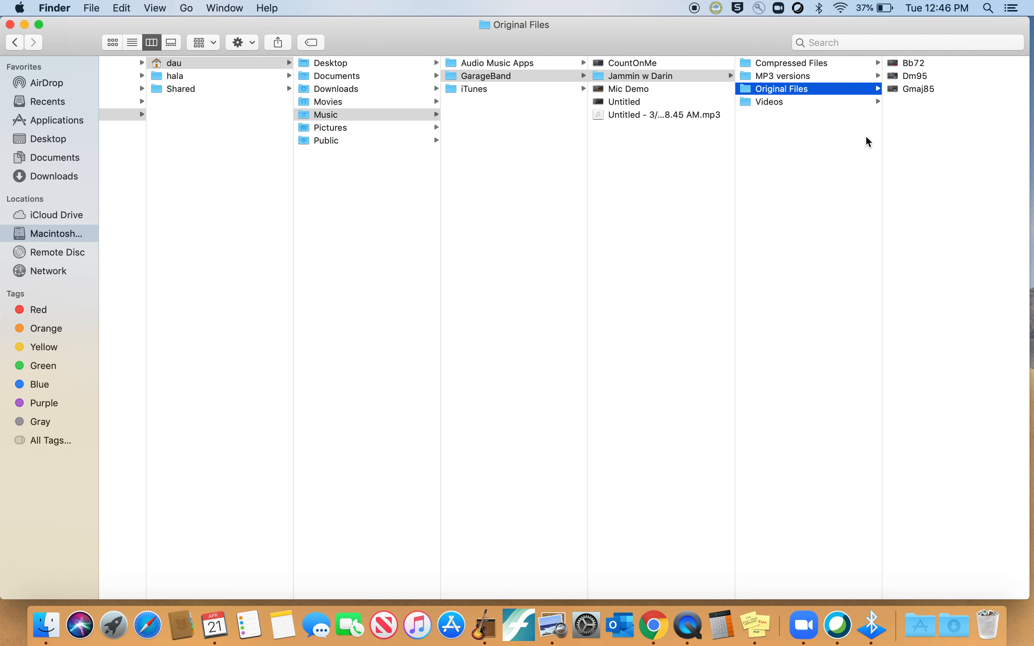
click(781, 79)
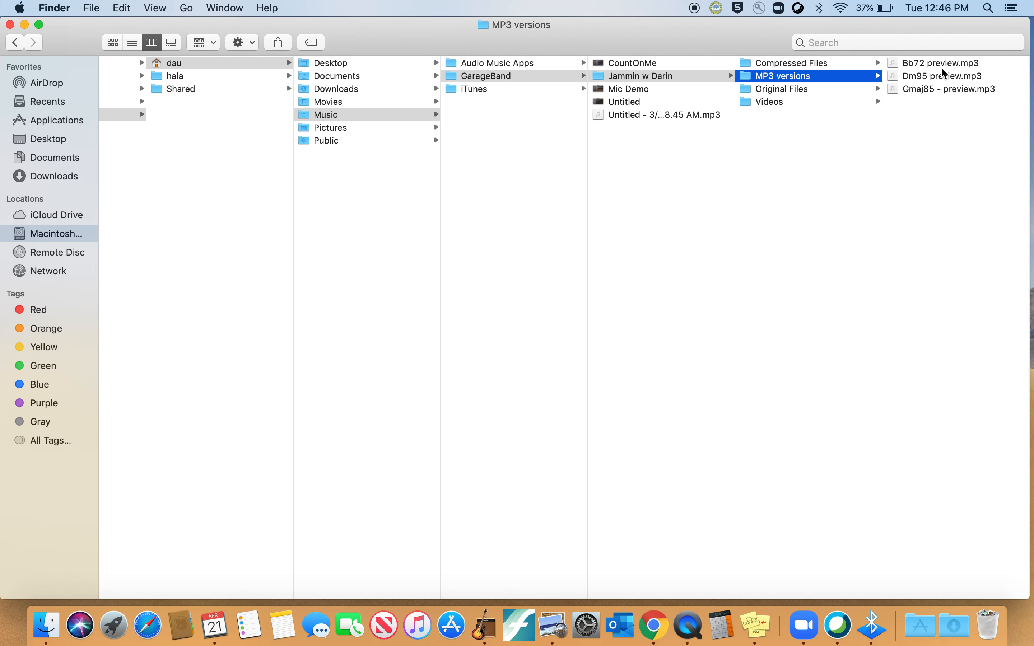
drag(942, 66, 521, 150)
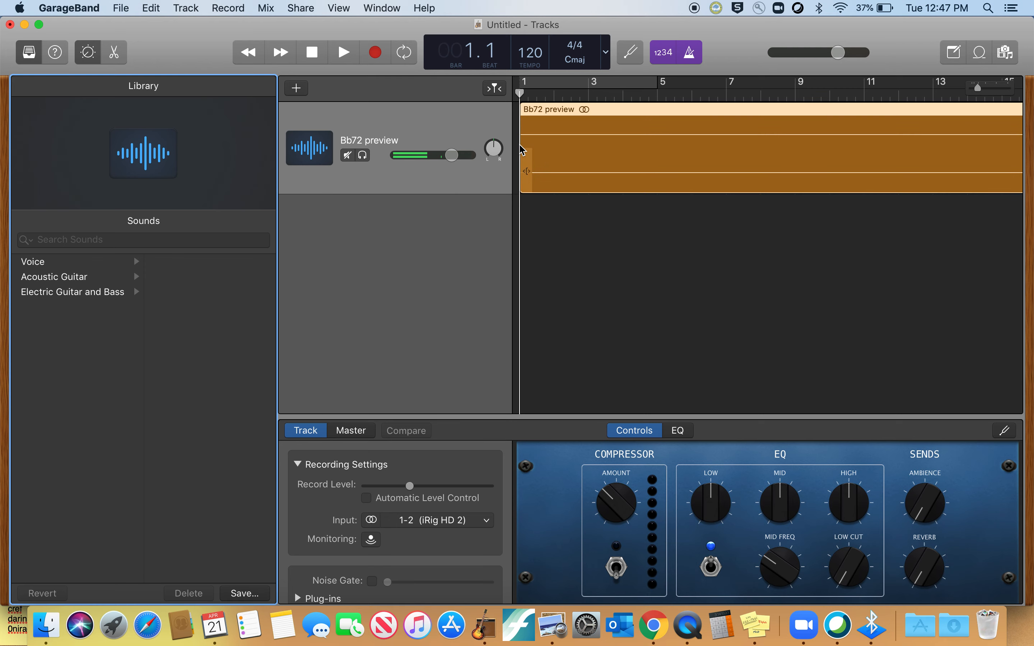
Set the project tempo to 72 and, after a short playback check, the Bb72 preview track's volume to -0.1 dB
drag(538, 48, 550, 179)
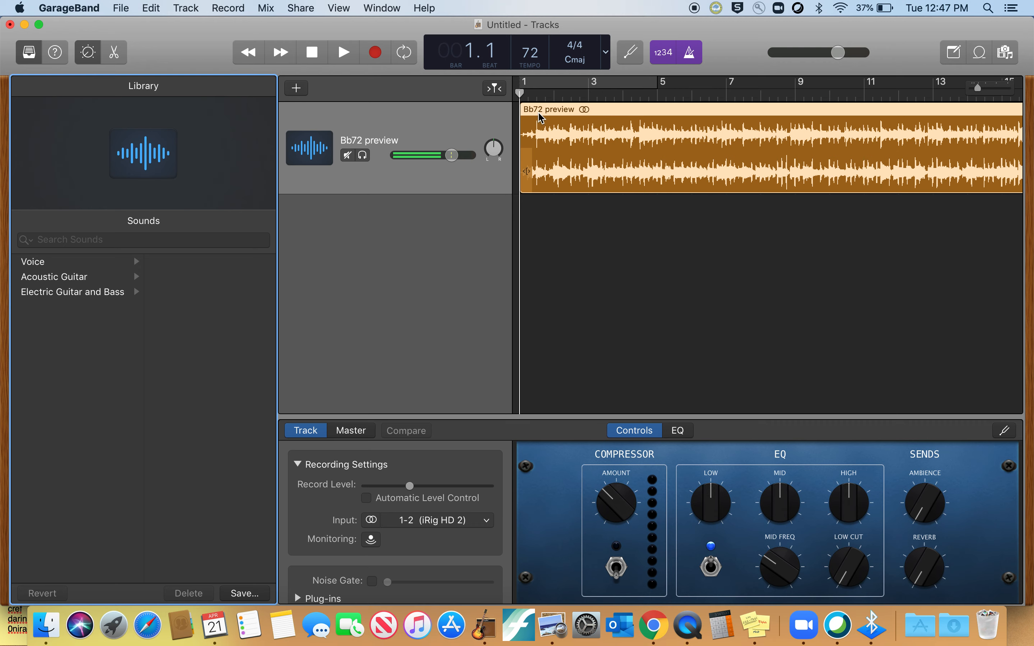
click(343, 53)
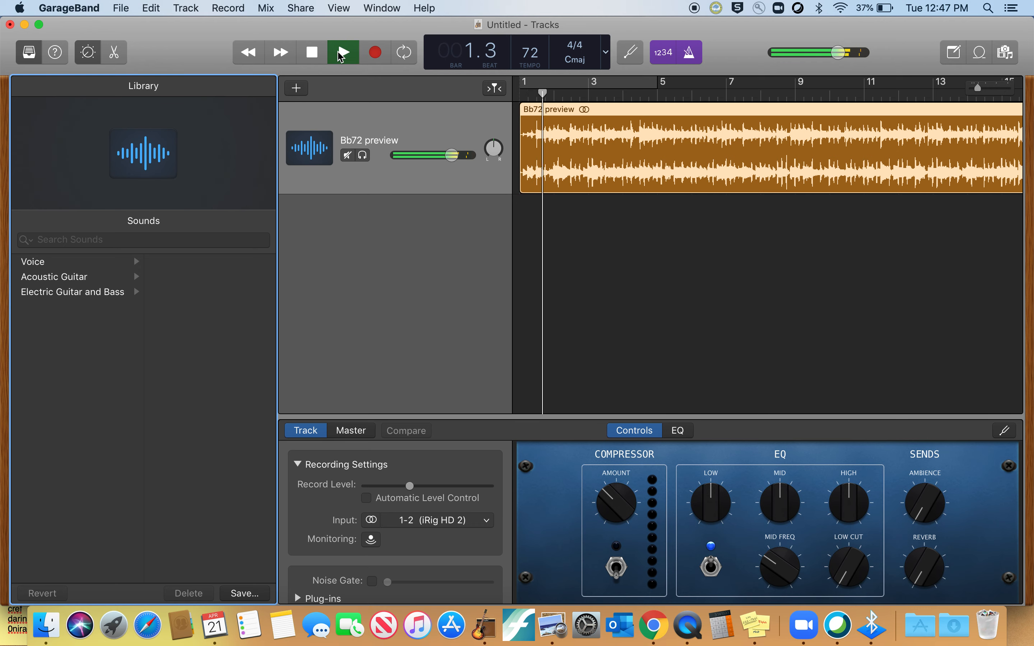
click(342, 53)
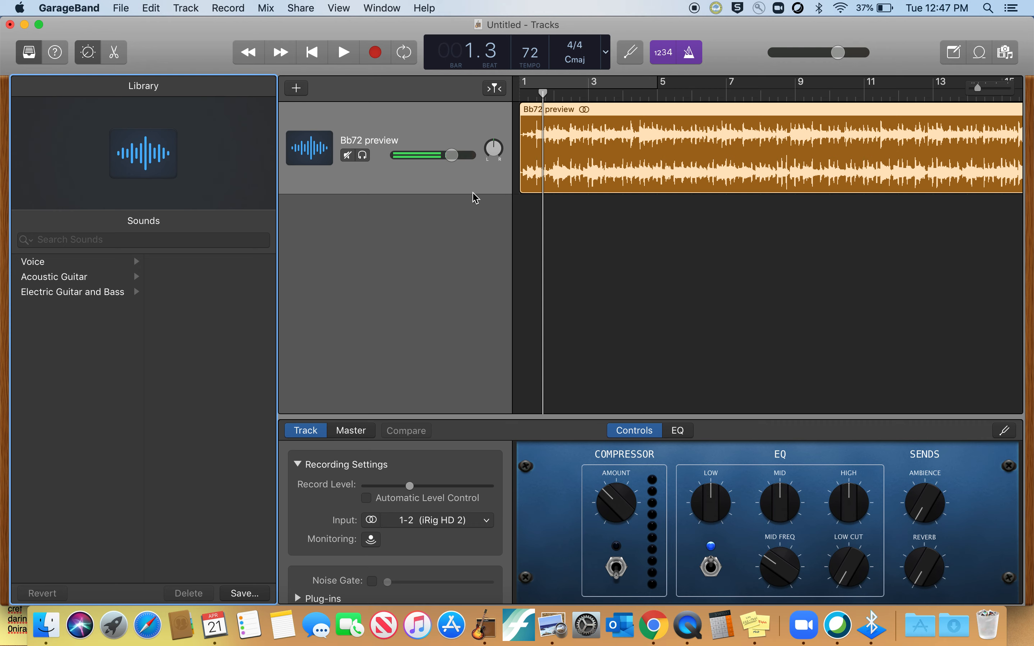
mouse_move(454, 157)
mouse_down()
mouse_move(440, 153)
mouse_move(452, 155)
mouse_up()
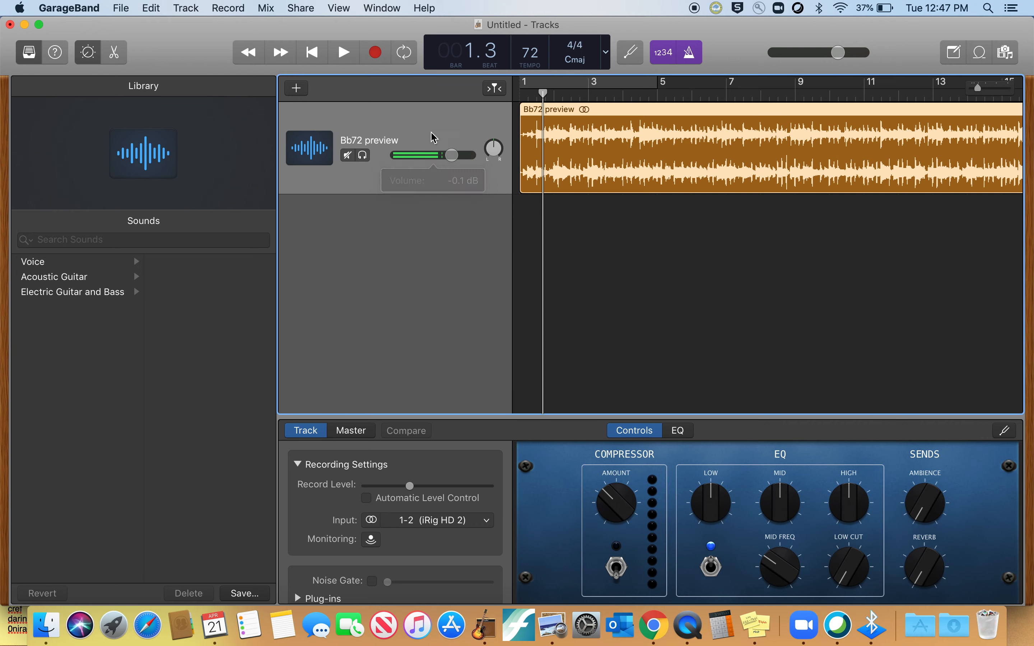
Add a second microphone audio track named Student Lead and give it the Natural Stereo acoustic guitar sound
click(298, 88)
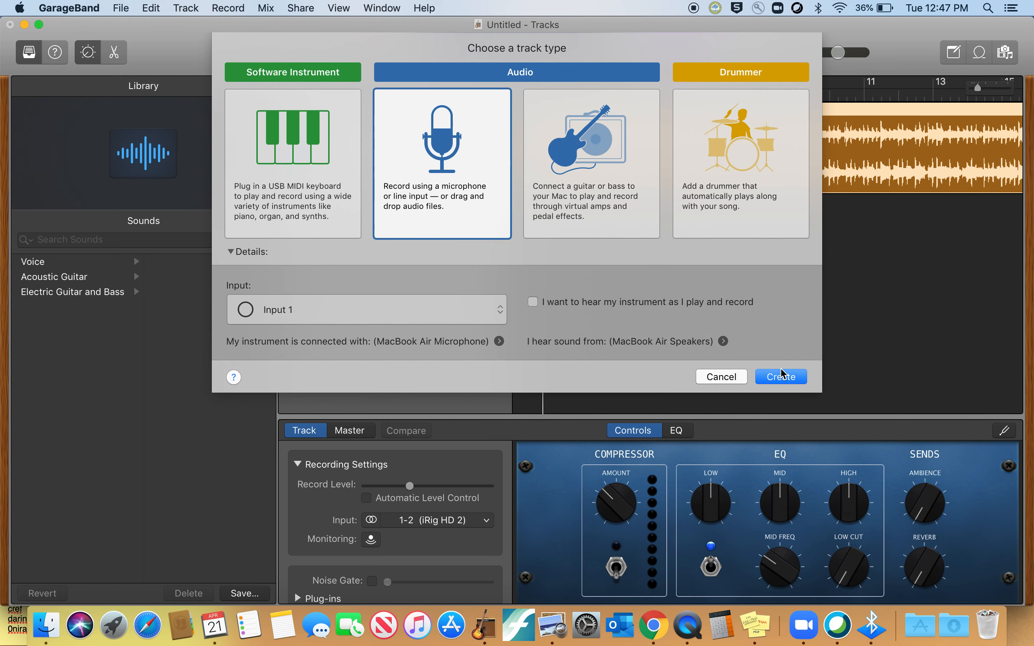
click(785, 378)
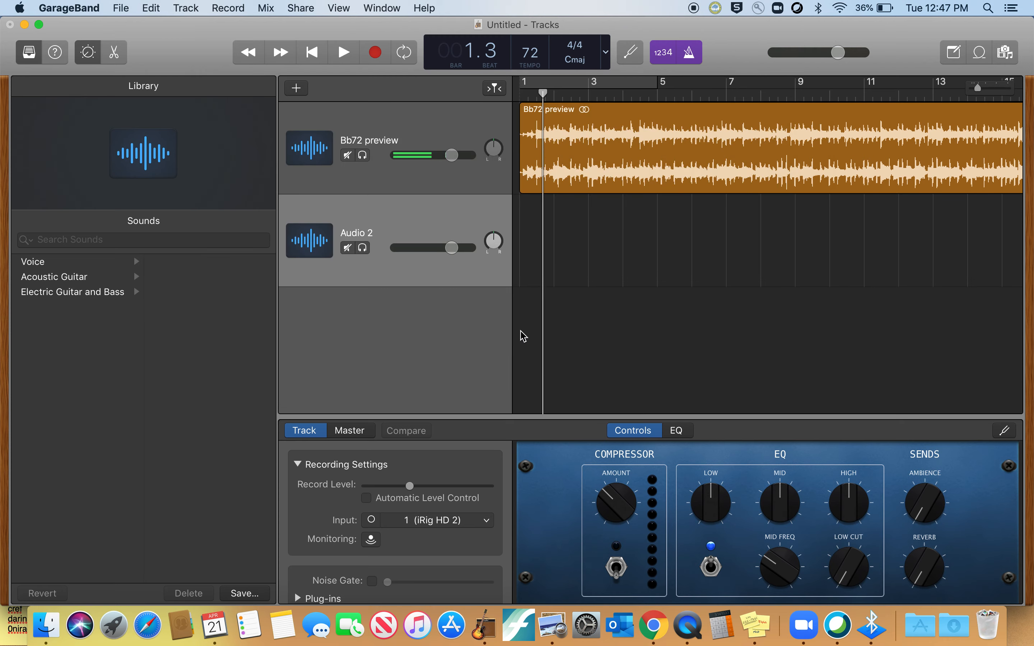
double_click(370, 230)
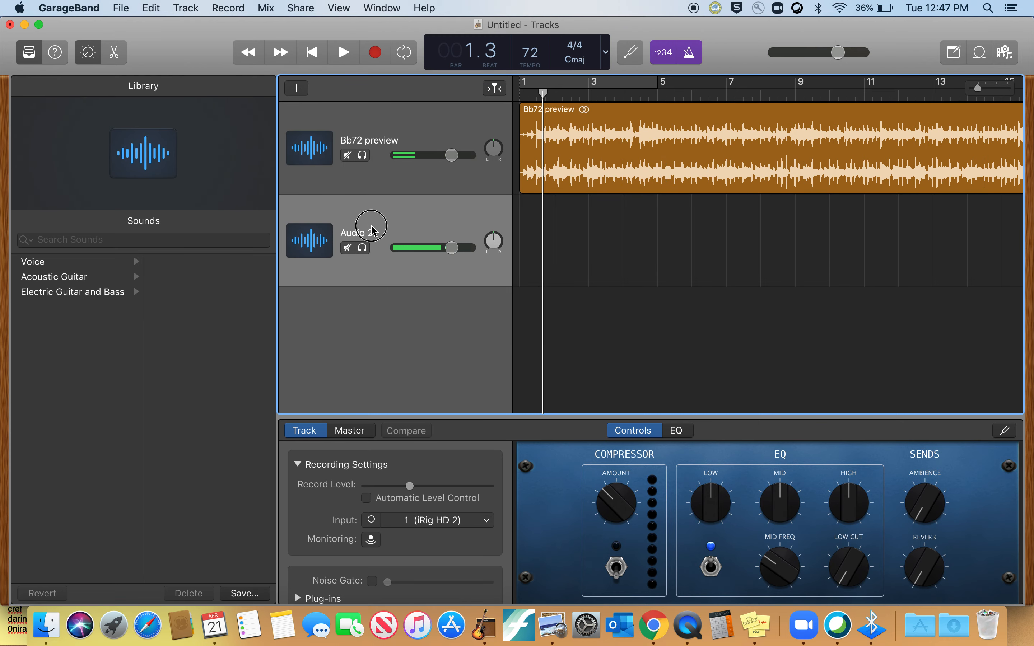
click(371, 231)
text(Student Lead)
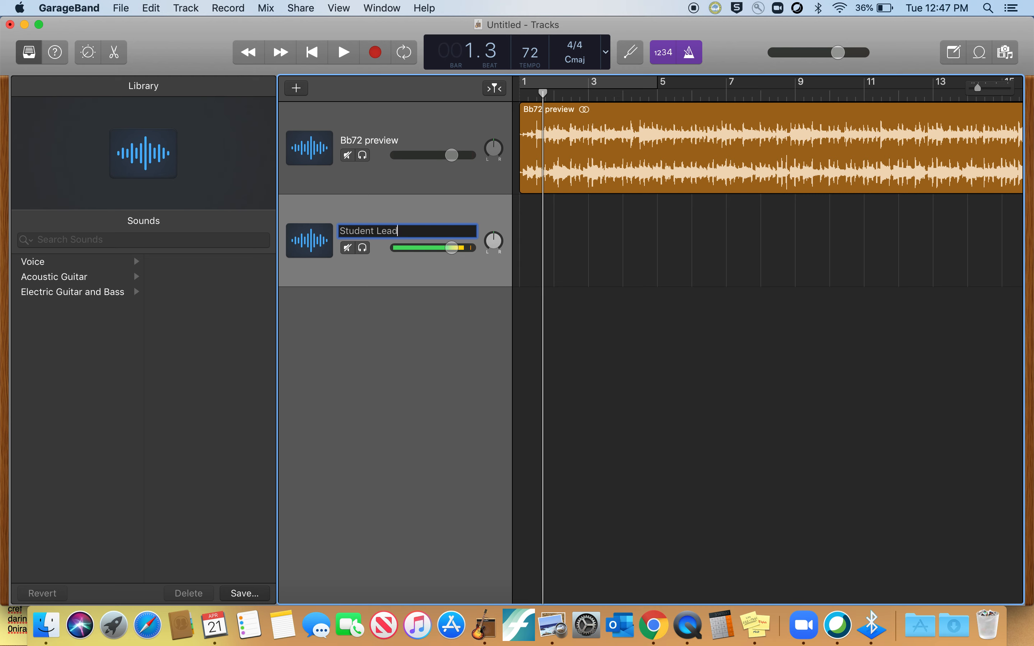
key(Return)
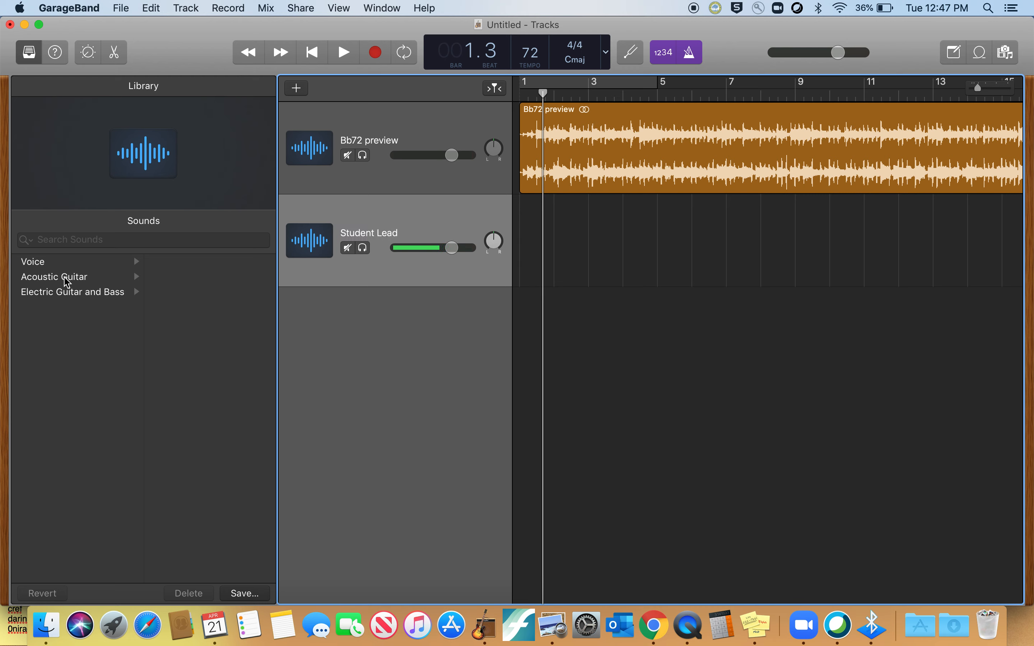
click(75, 285)
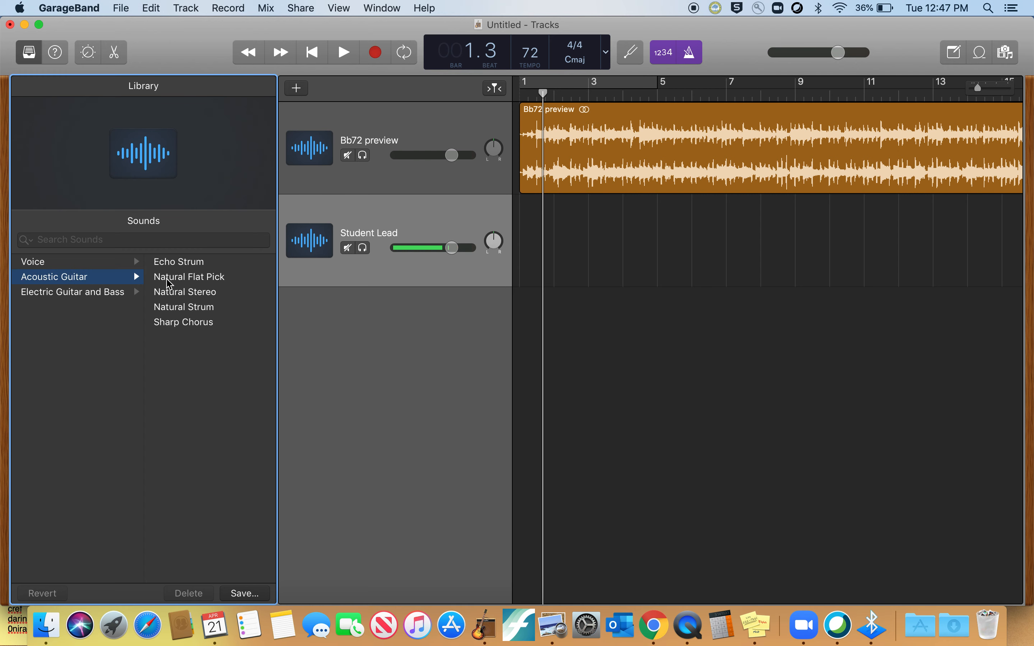
click(172, 294)
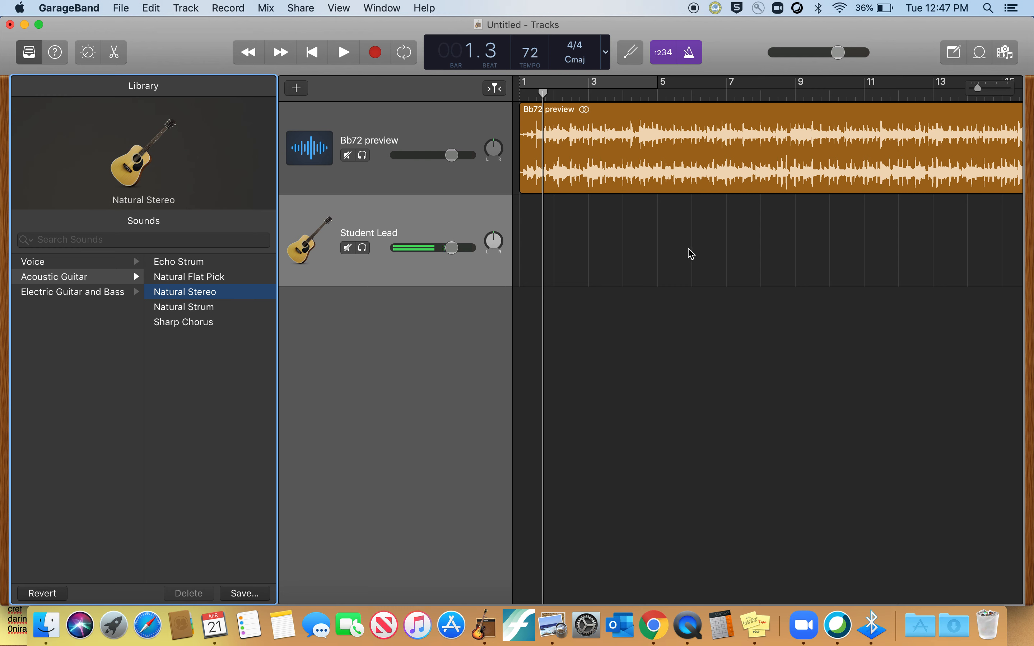
Record the melody on the Student Lead track from bar 1 to about bar 9 over the backing music
click(321, 56)
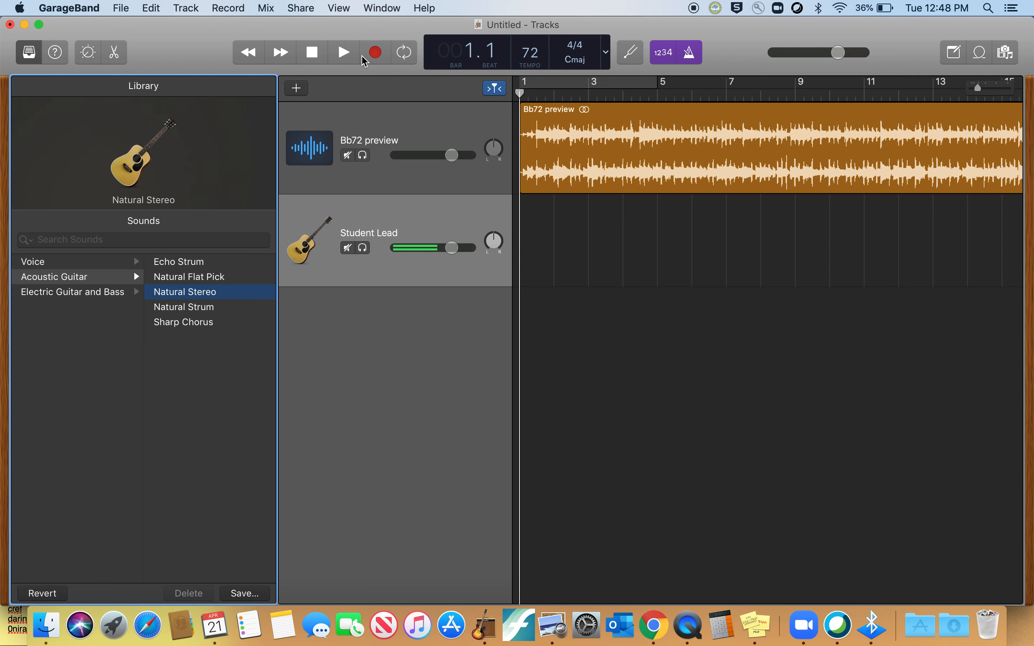
click(379, 229)
click(377, 52)
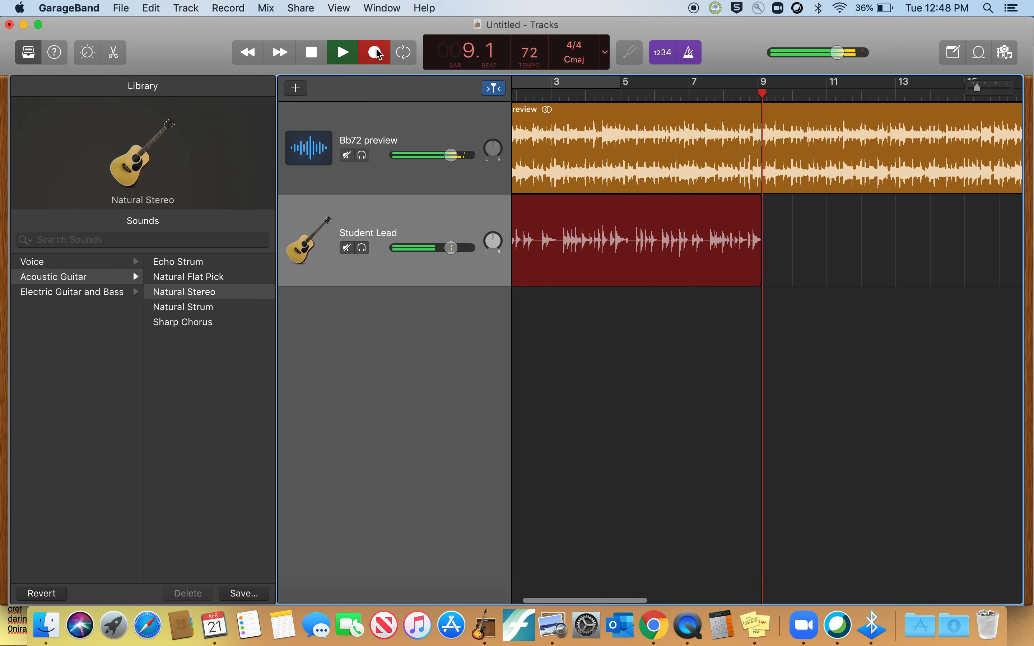
click(378, 54)
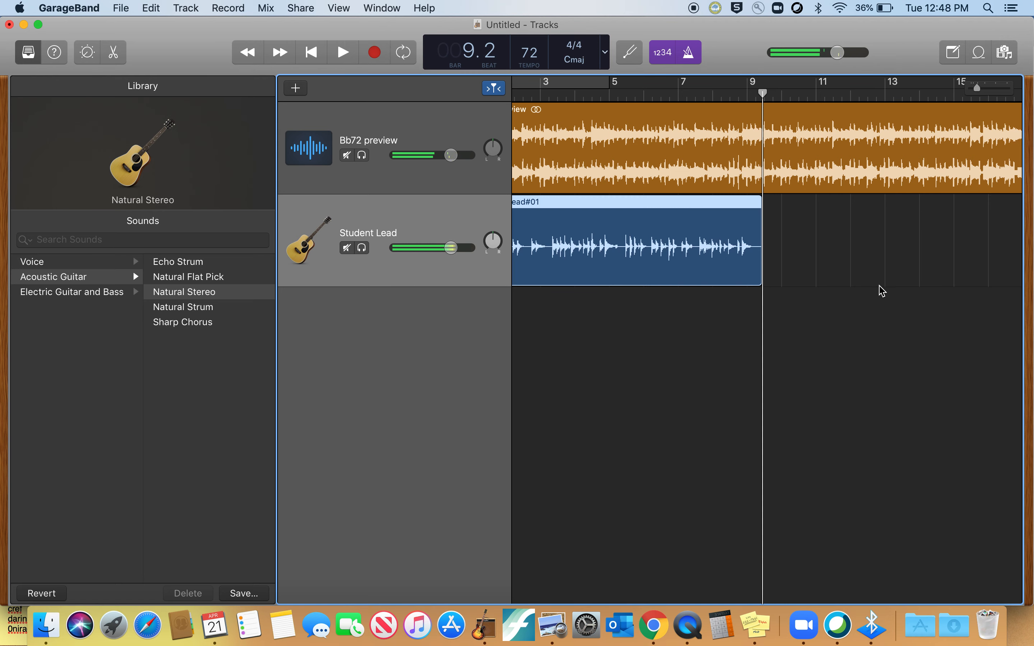
Open the Student Lead recording in the audio editor and split it at bar 3, beat 2
double_click(593, 209)
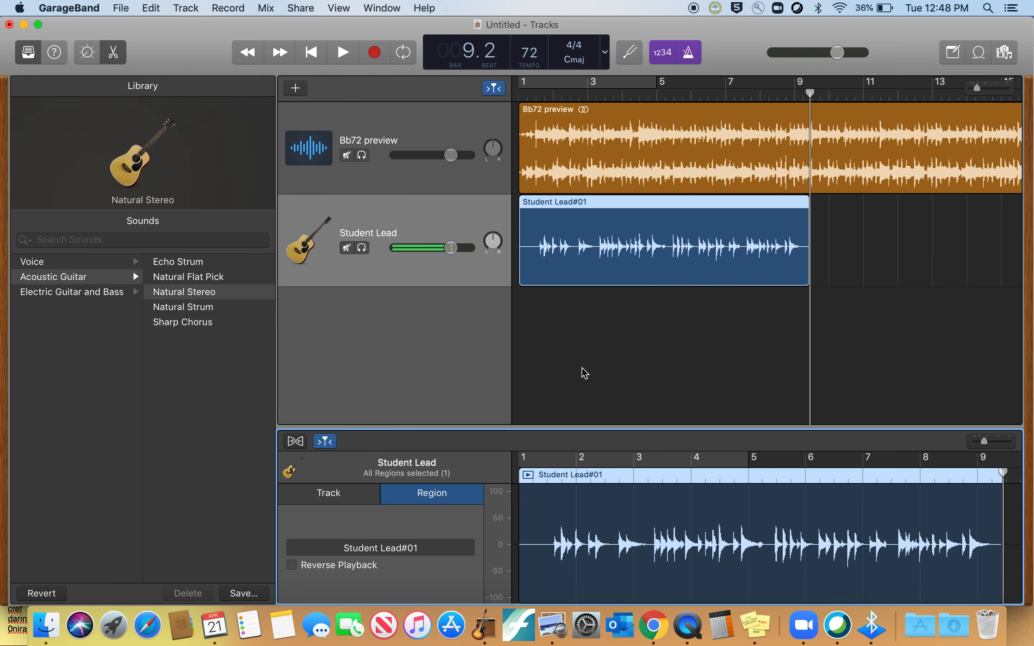
click(635, 473)
key(space)
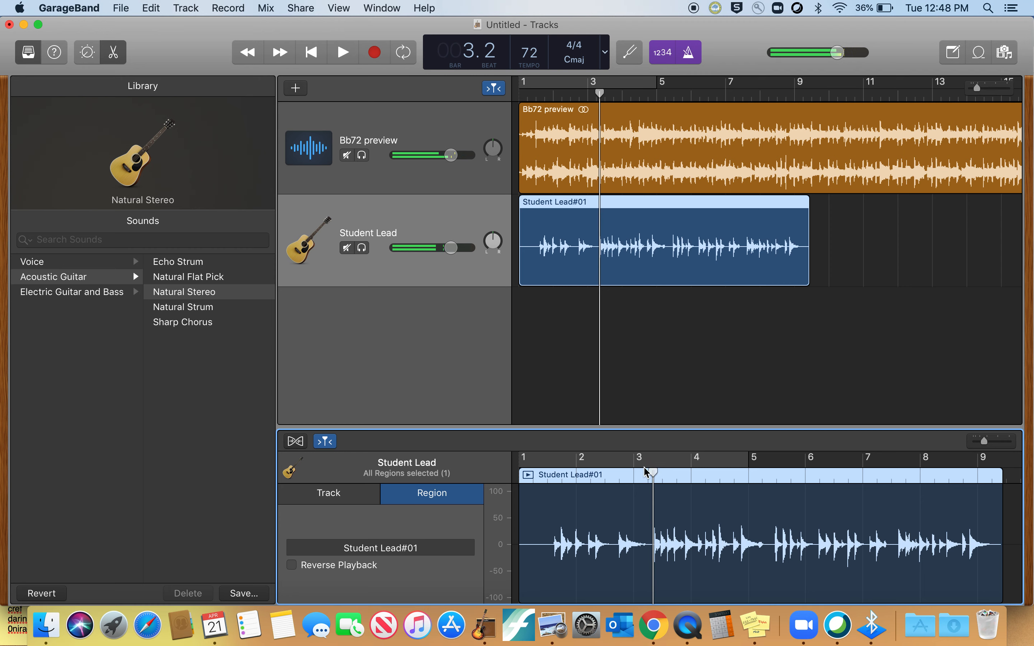
click(651, 472)
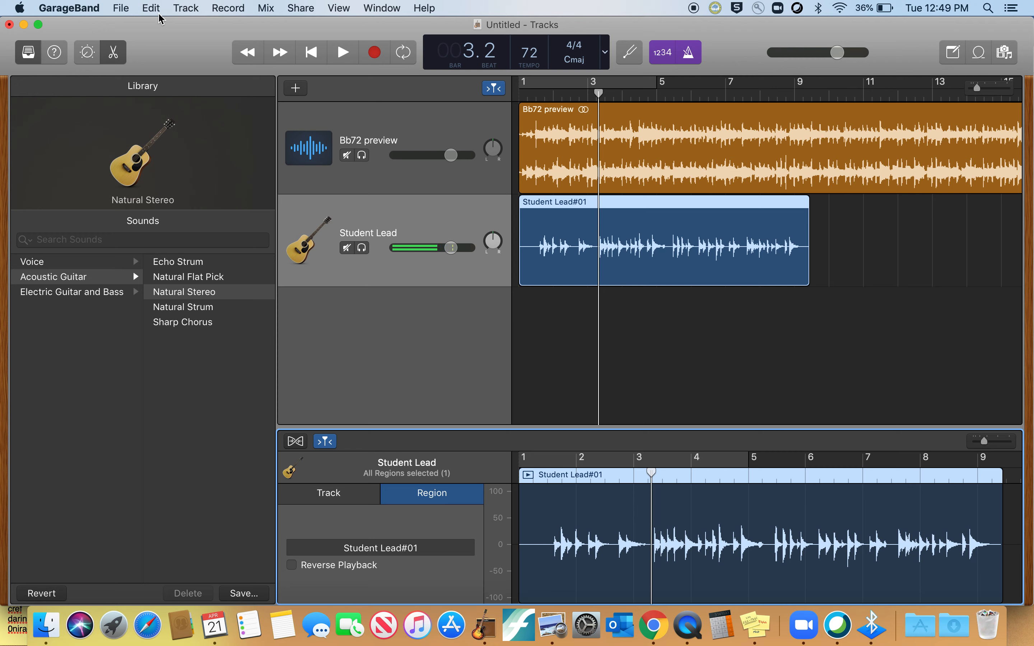
click(137, 5)
mouse_move(152, 8)
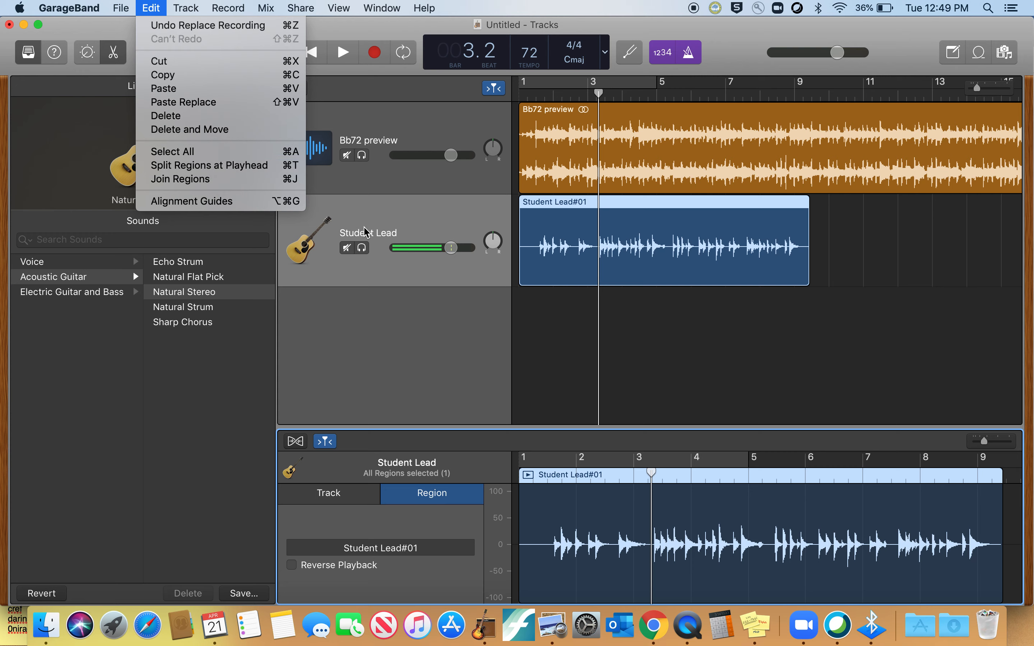
click(623, 346)
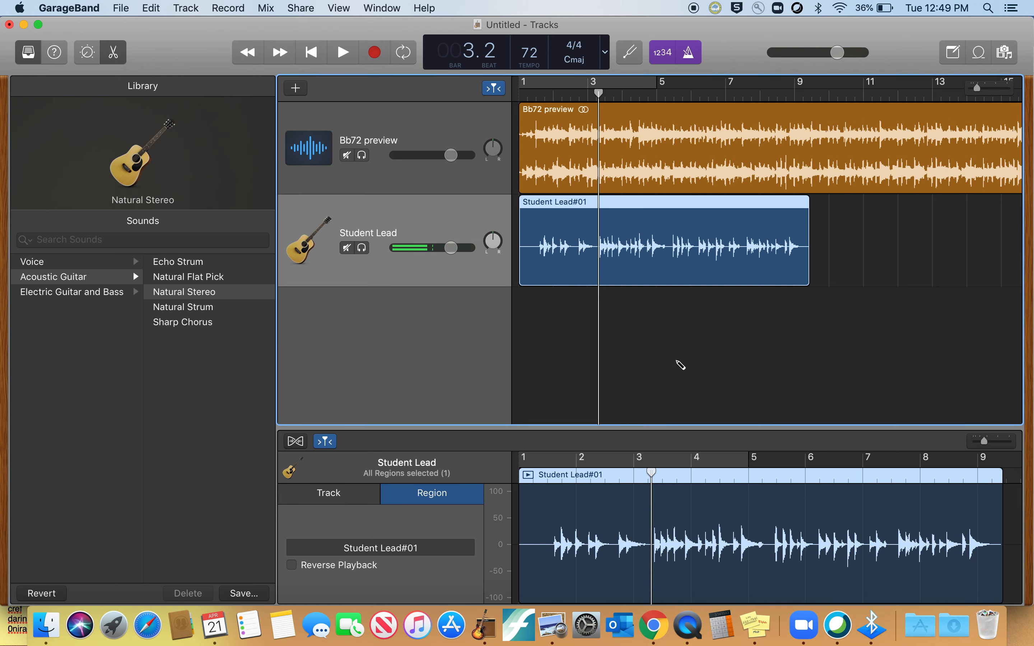
key(super+t)
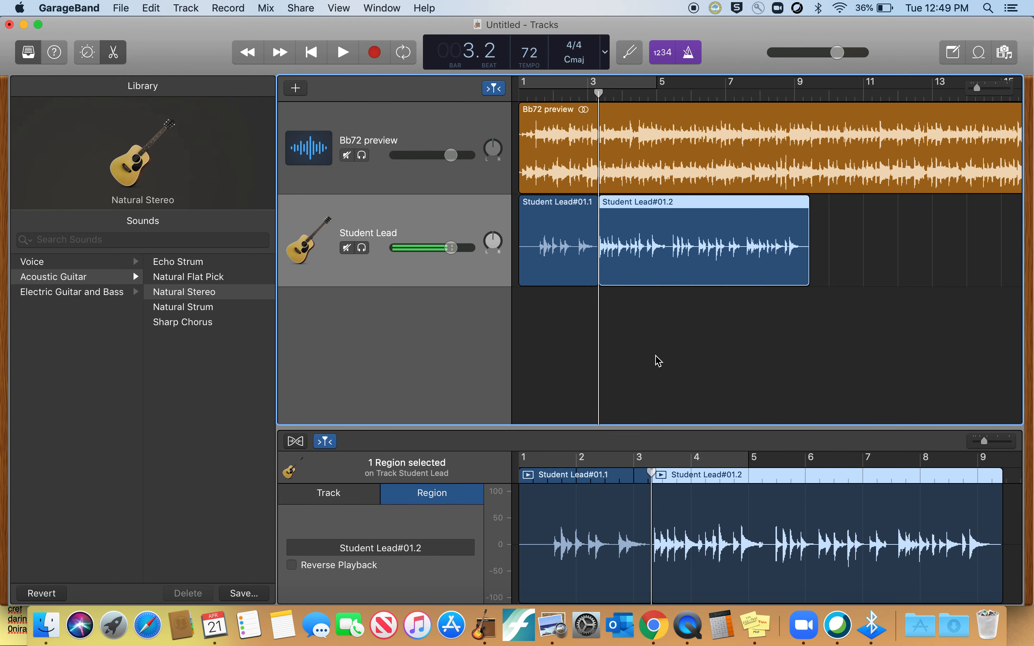
Try deleting the first segment of the split Student Lead recording, and undo the deletion
click(850, 259)
click(572, 94)
mouse_move(637, 211)
mouse_down()
mouse_move(716, 208)
mouse_move(604, 212)
mouse_move(644, 216)
mouse_up()
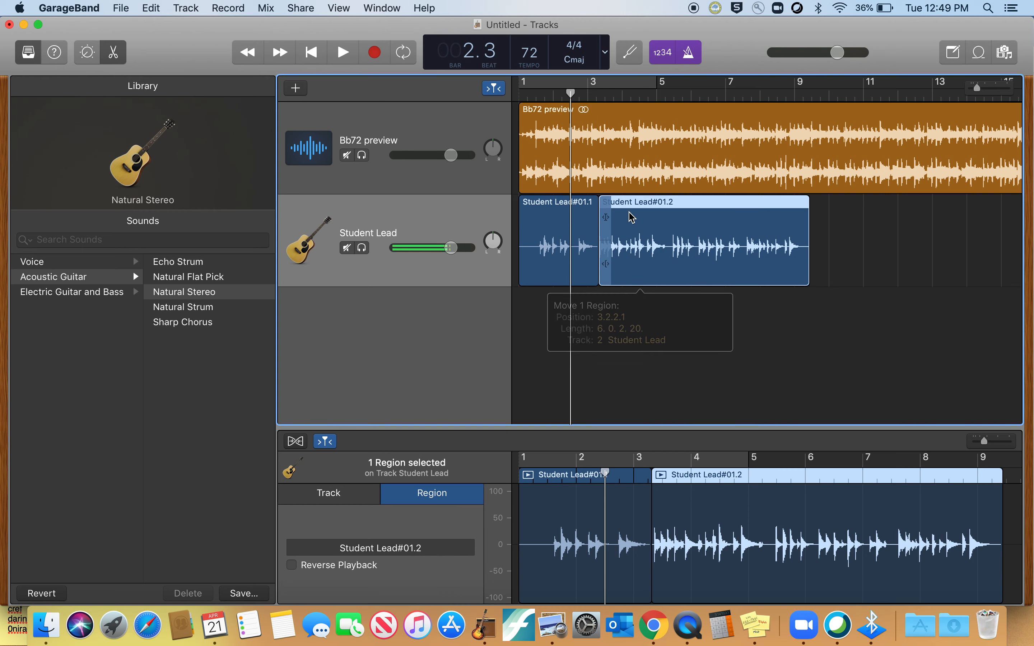
click(580, 207)
key(Delete)
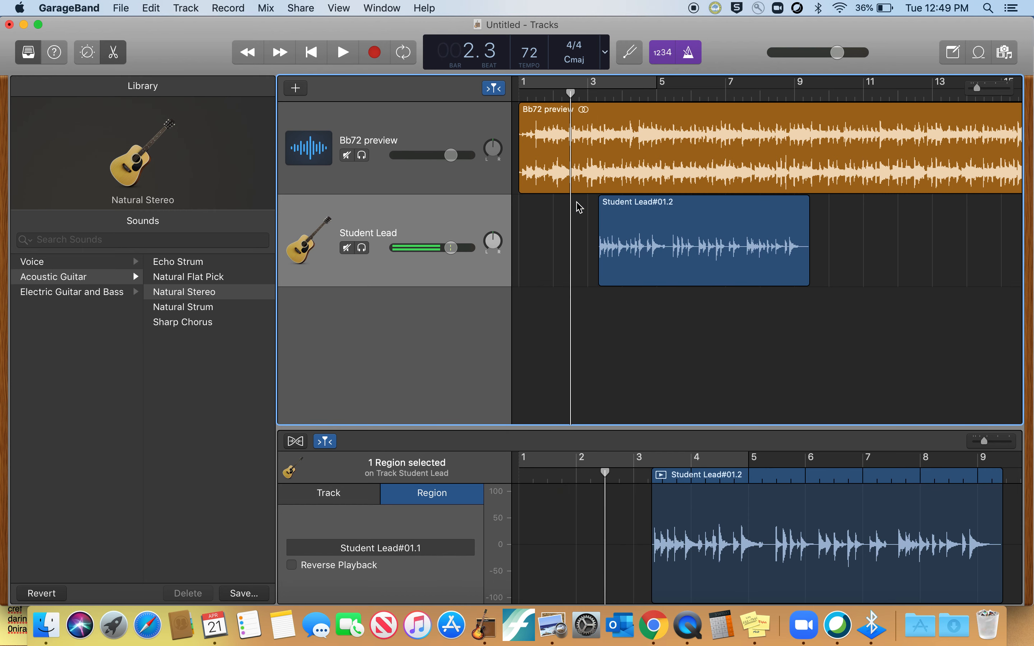
key(super+z)
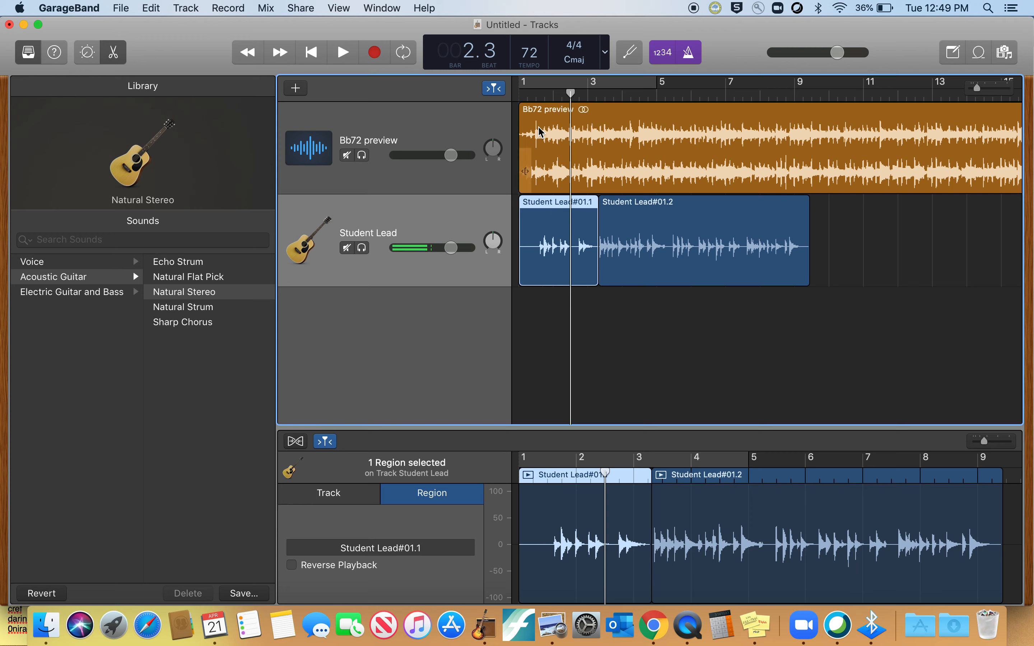
Re-record the opening segment on the Student Lead track from bar 1 to bar 3, beat 2
click(524, 94)
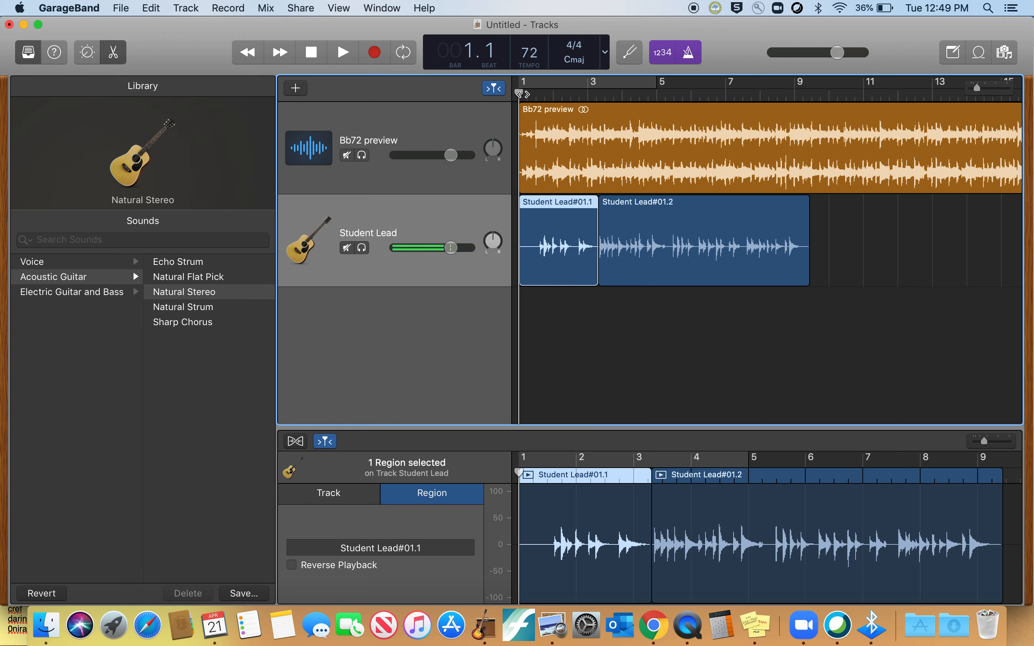
click(375, 52)
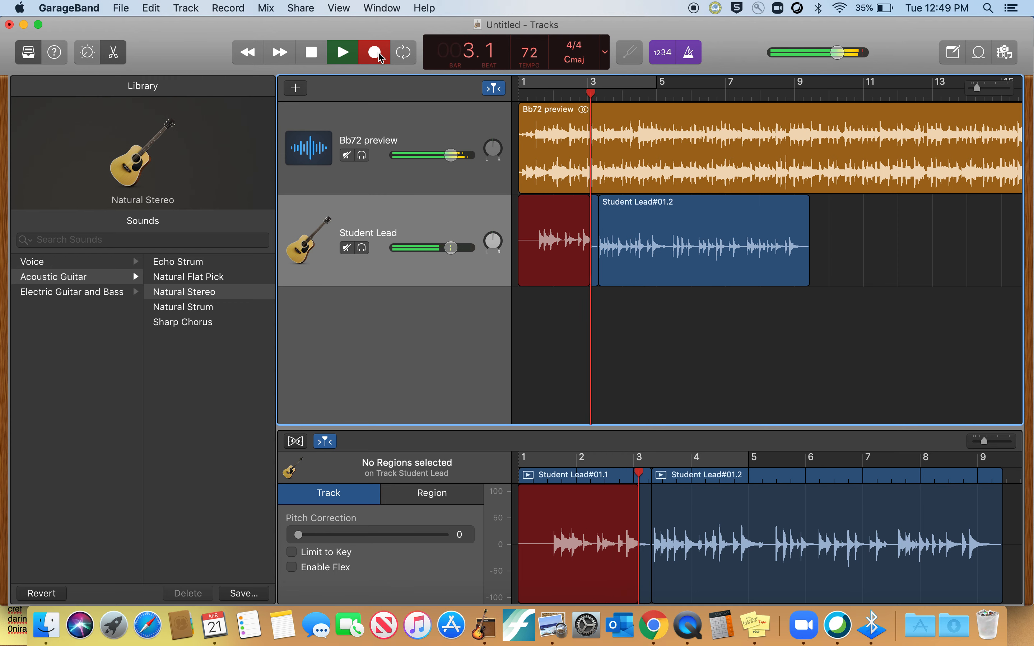
click(382, 57)
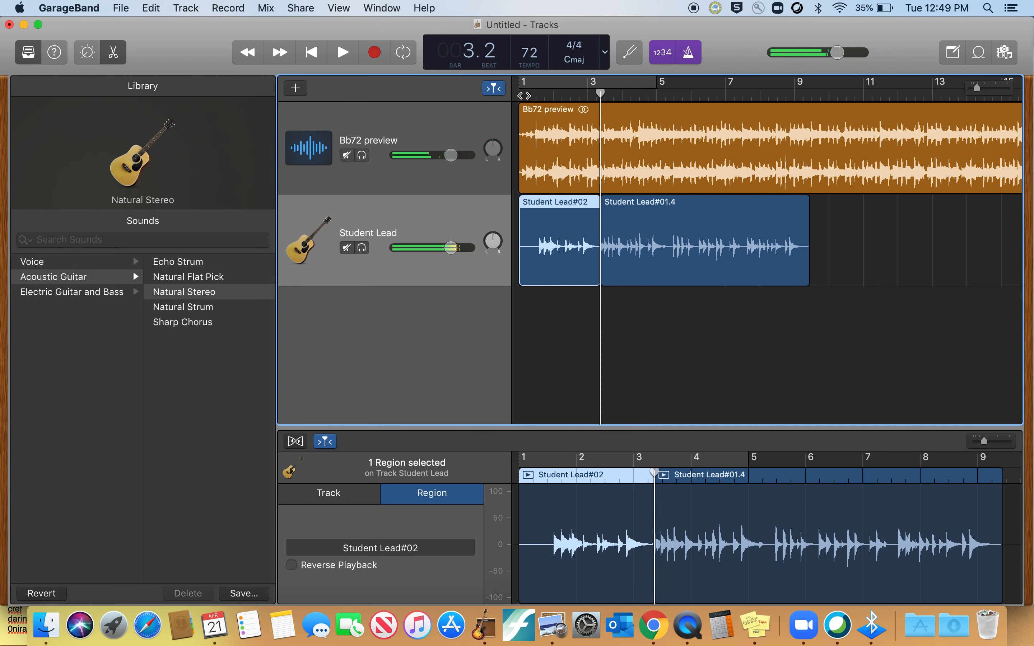
Play back from bar 1 while raising the Student Lead volume and lowering the Bb72 preview volume to about -4.1 dB
key(Return)
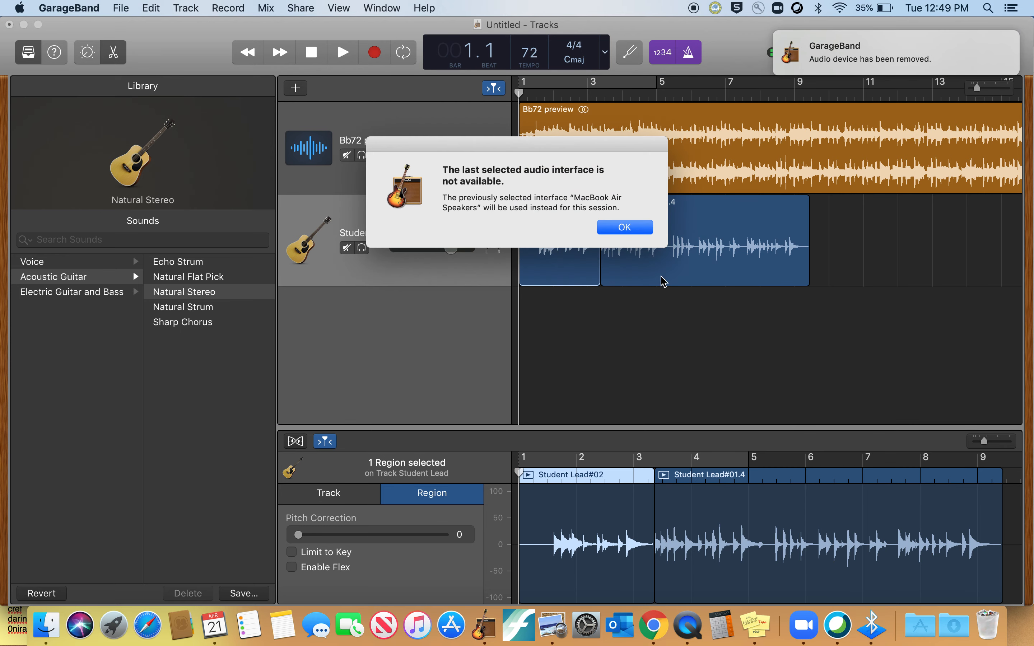
click(624, 228)
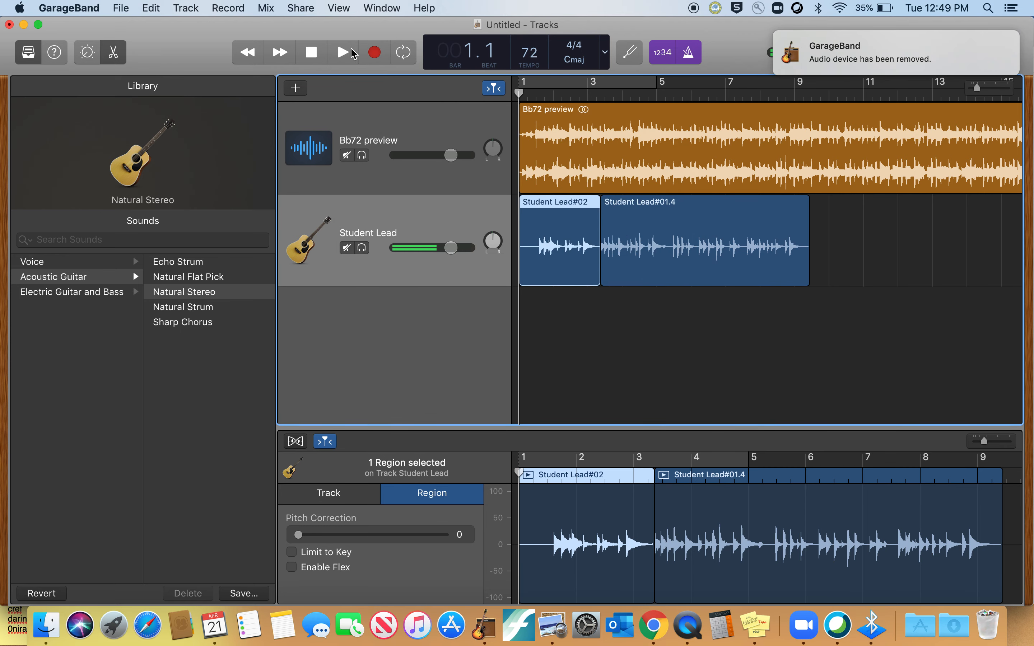
click(345, 53)
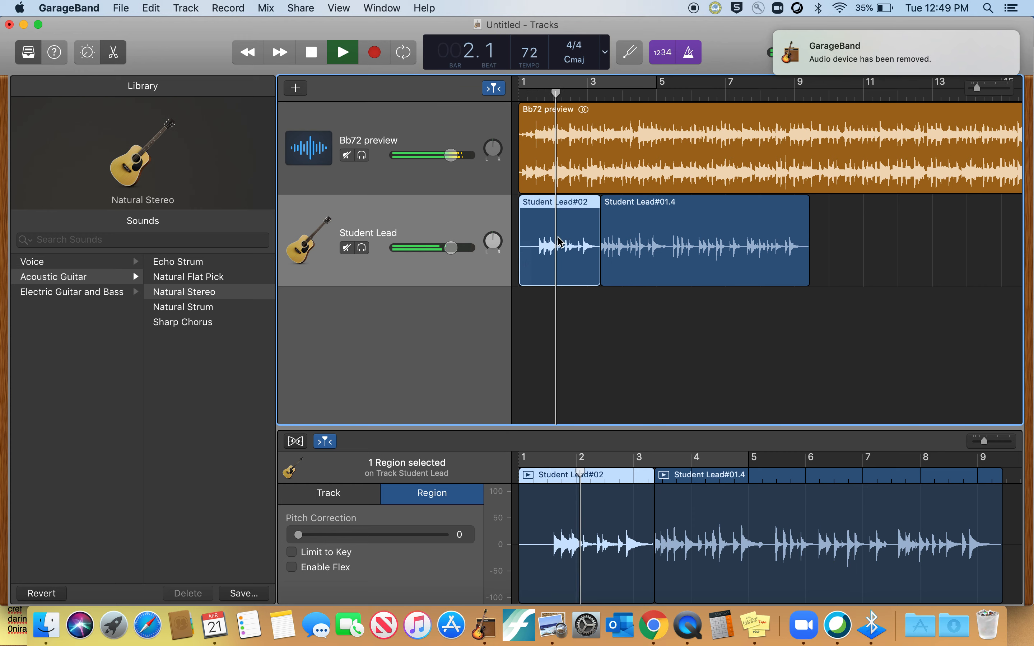
drag(452, 248, 468, 248)
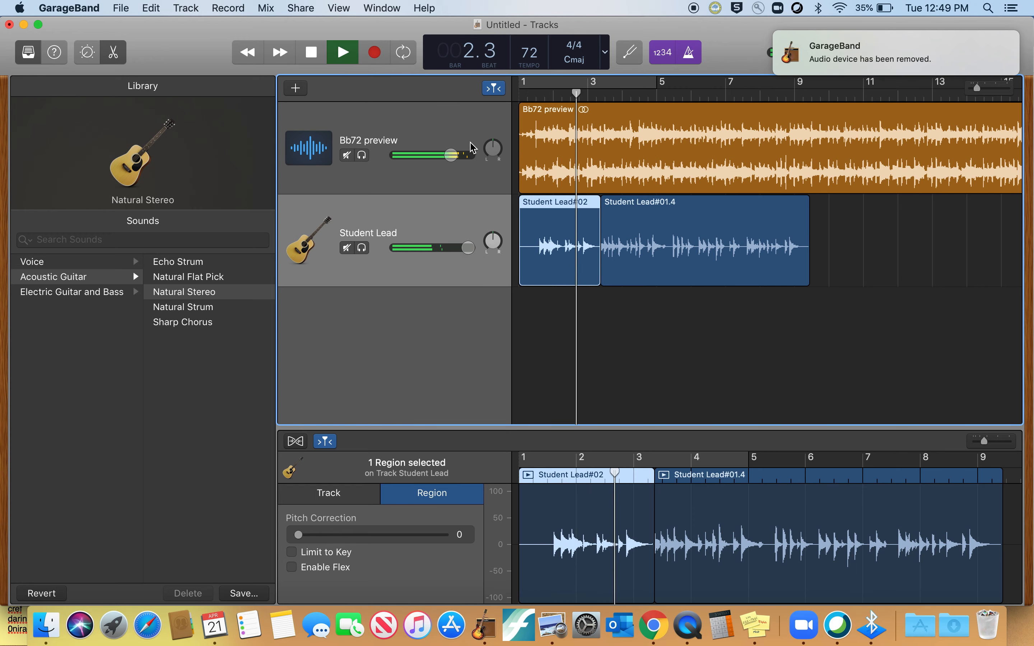
drag(452, 154, 383, 150)
click(520, 96)
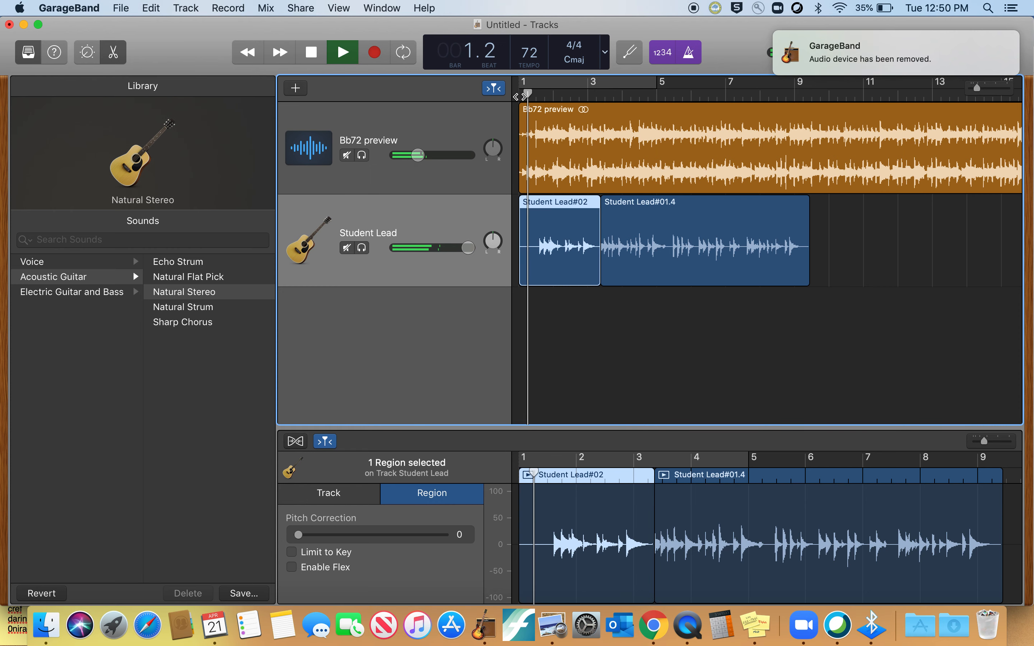
drag(420, 155, 444, 155)
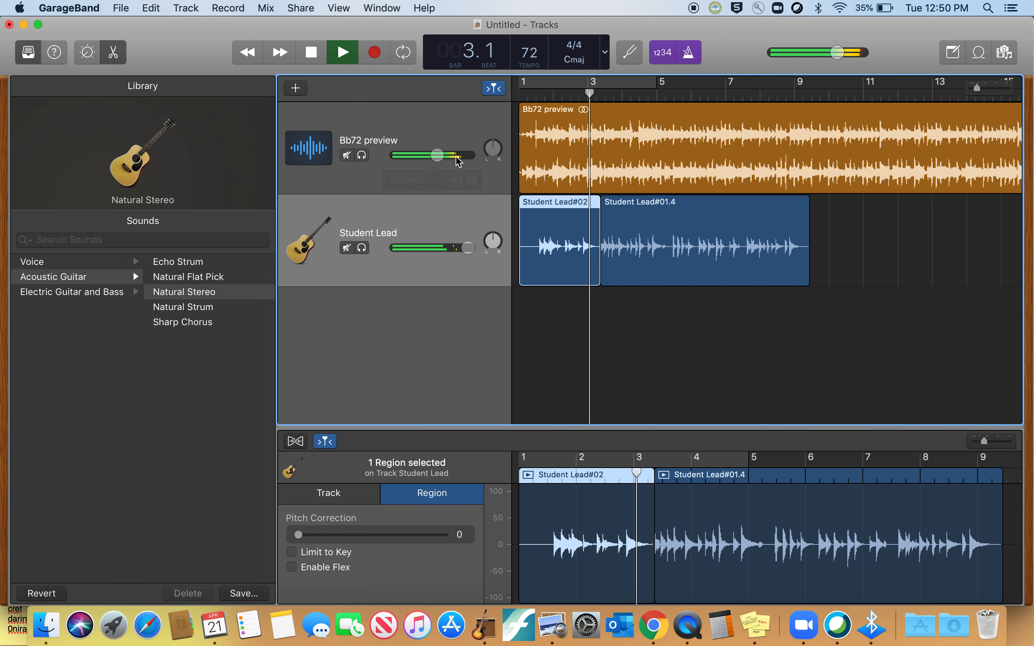
key(space)
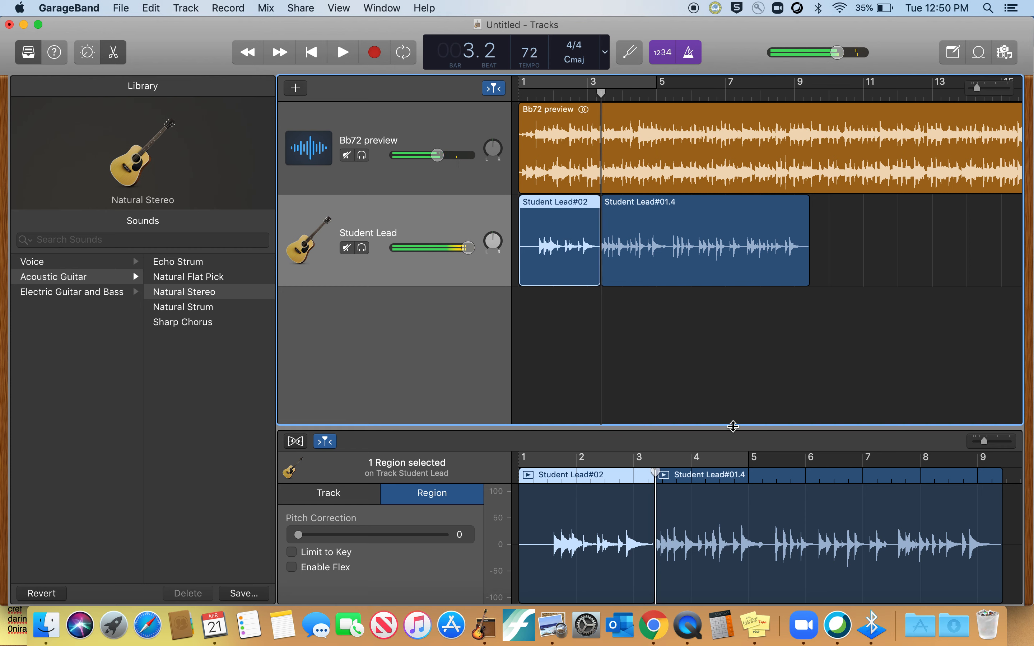